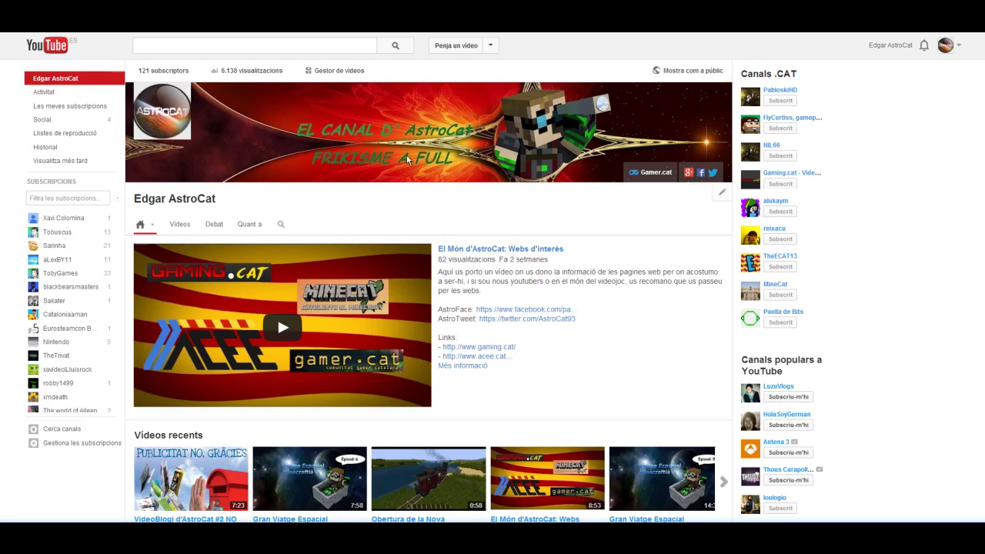
- Open the channel's custom and social links for editing, and open the channel description editor above them
left_click(722, 91)
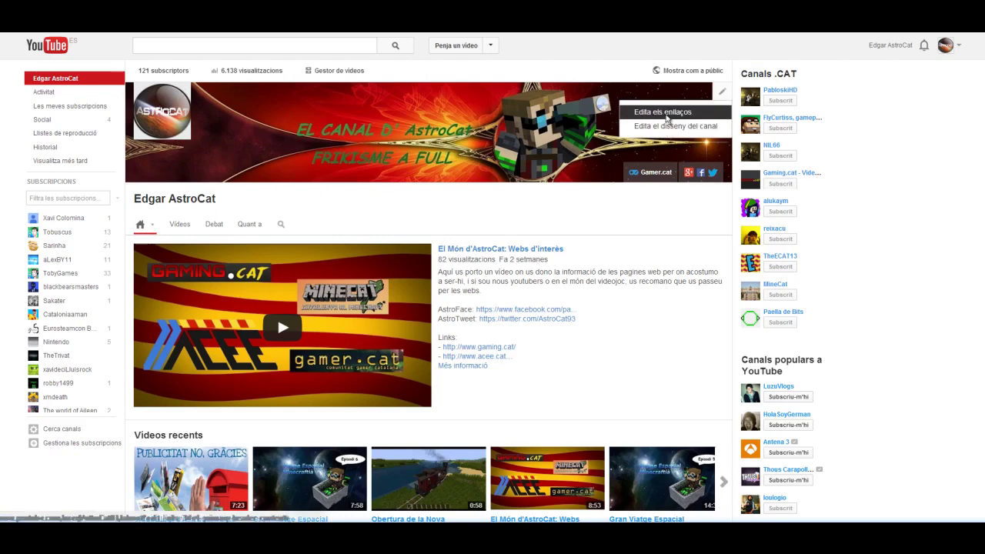
left_click(663, 112)
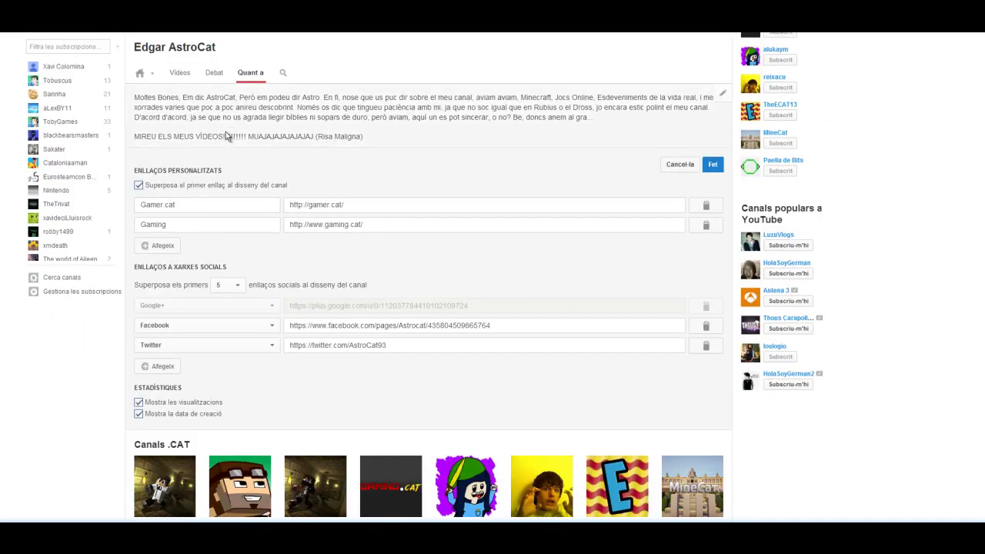
left_click(242, 107)
scroll(247, 139, "up", 1)
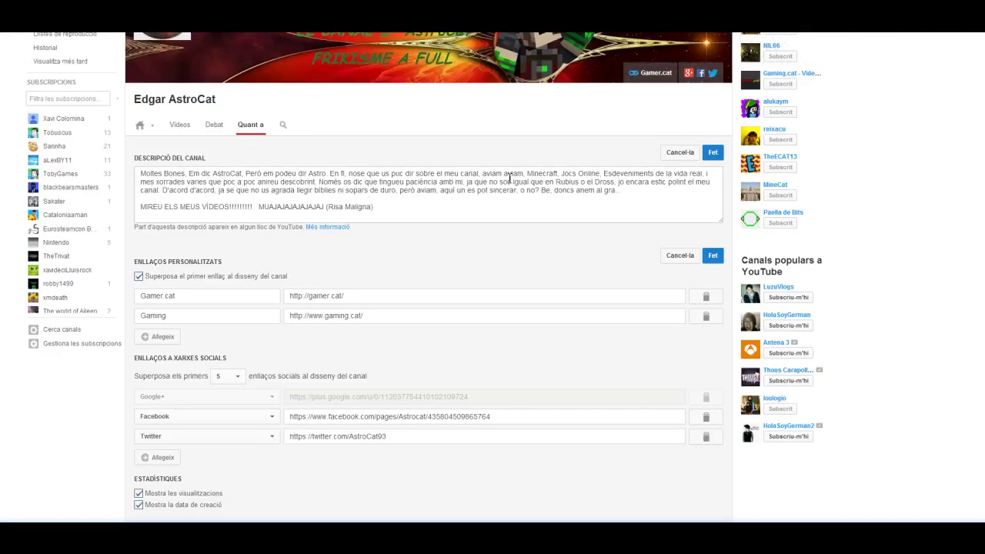
scroll(508, 178, "down", 1)
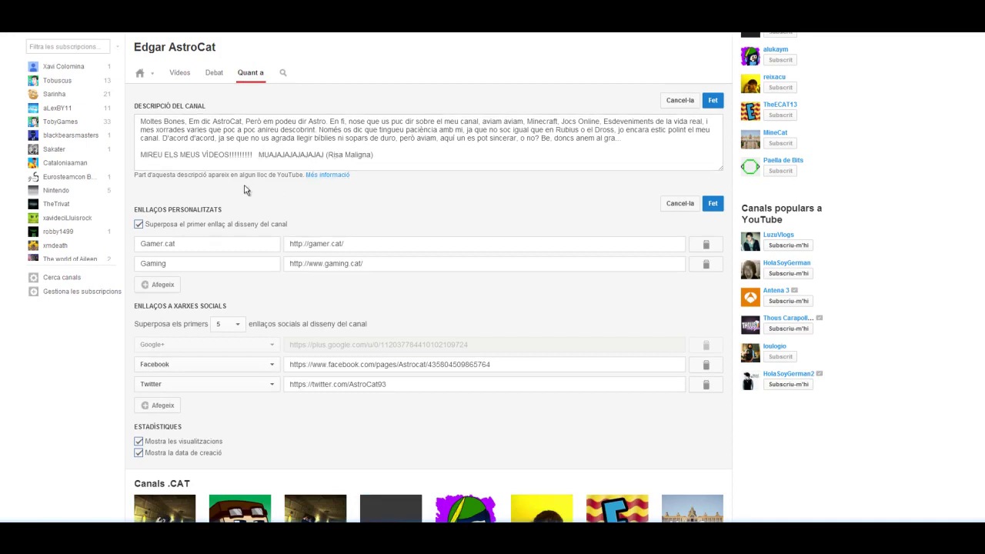
scroll(250, 189, "down", 1)
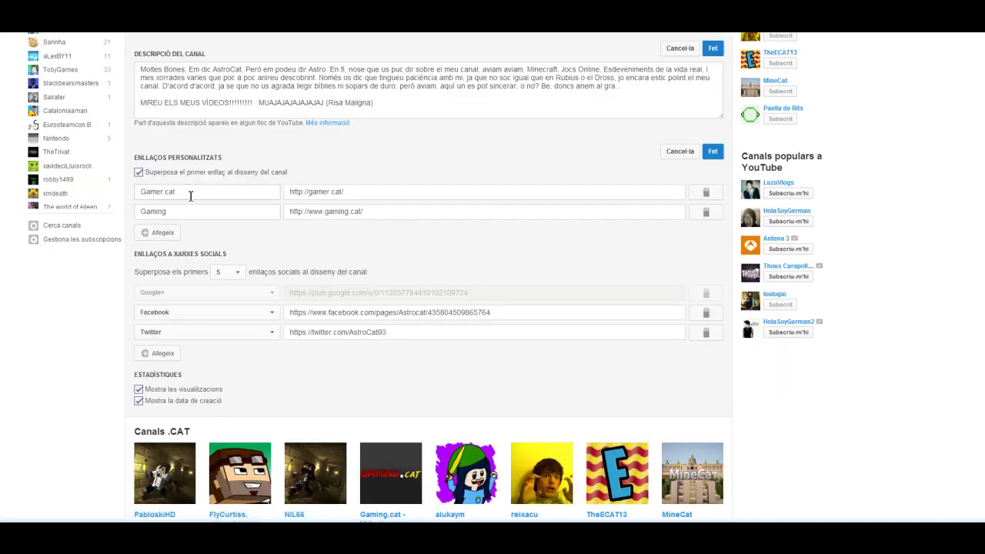
scroll(534, 299, "up", 4)
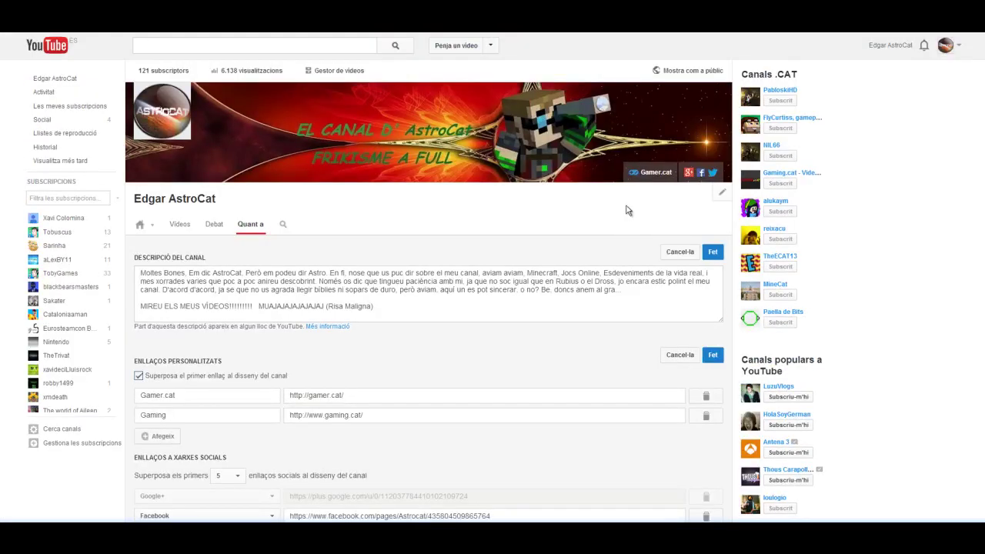
scroll(205, 229, "down", 6)
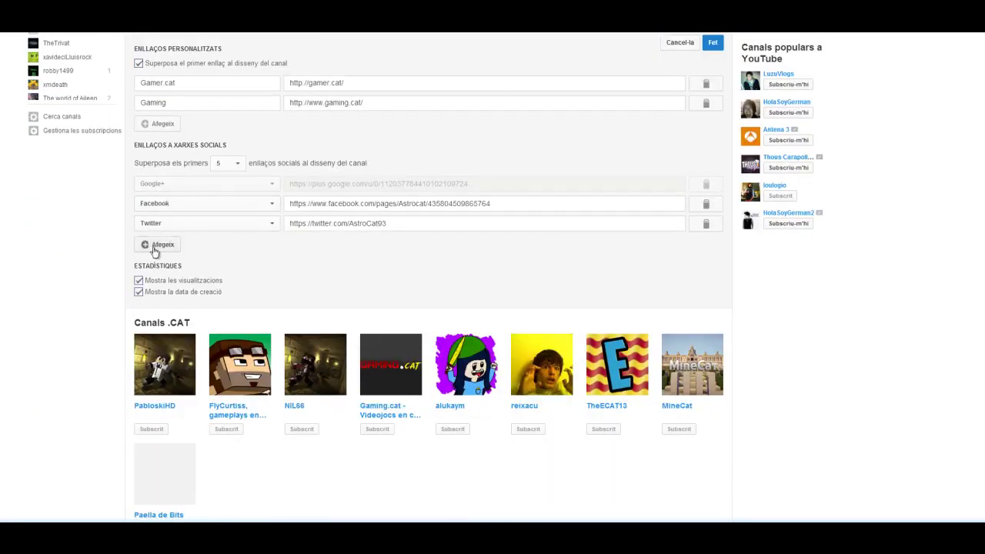
- Try adding another social network link row and check which networks it offers
left_click(170, 245)
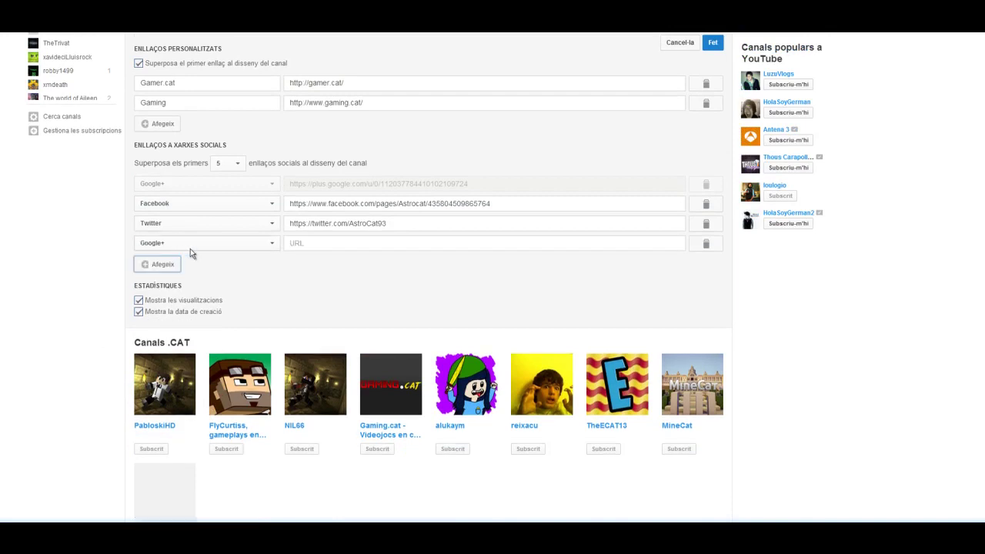
left_click(267, 243)
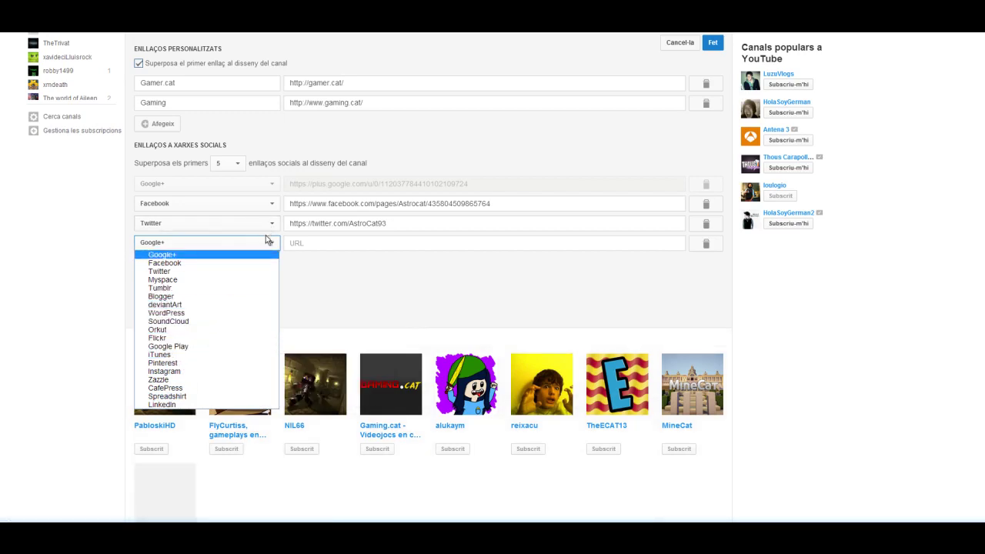
left_click(266, 241)
left_click(712, 245)
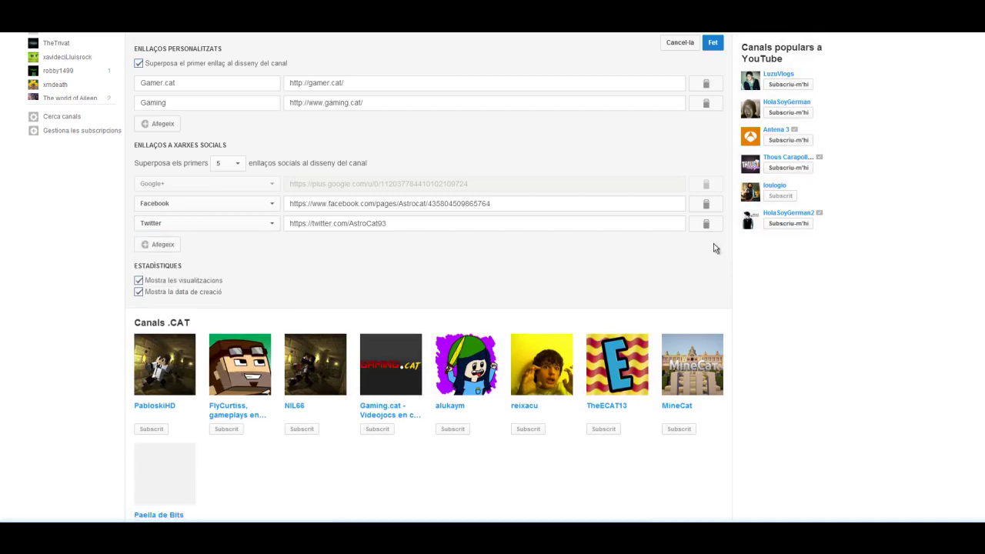
- Examine the rest of the Quant a page, including the statistics options, featured Canals .CAT list, popular channels and subscription privacy setting
scroll(397, 297, "down", 3)
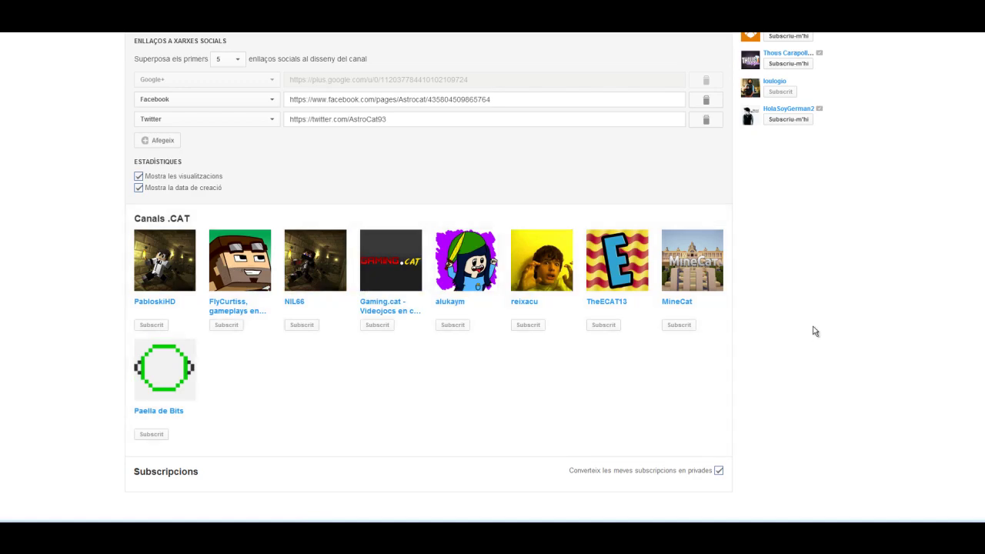
scroll(815, 330, "up", 6)
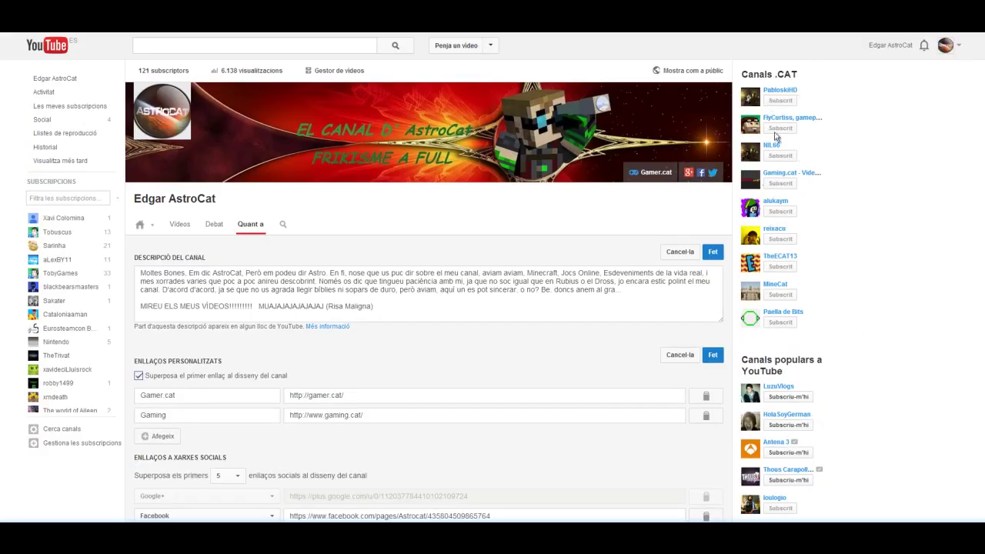
scroll(773, 161, "down", 4)
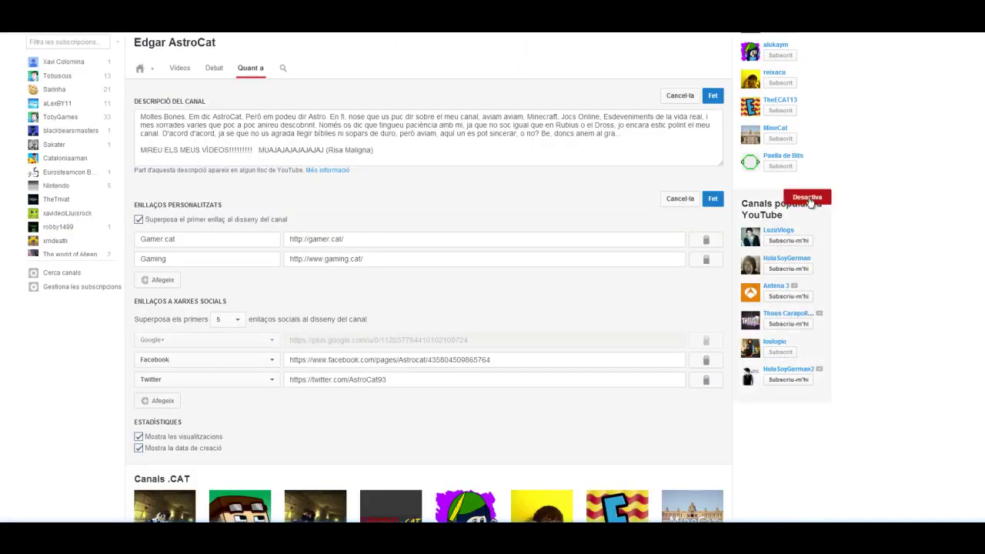
scroll(808, 201, "down", 3)
scroll(807, 212, "up", 1)
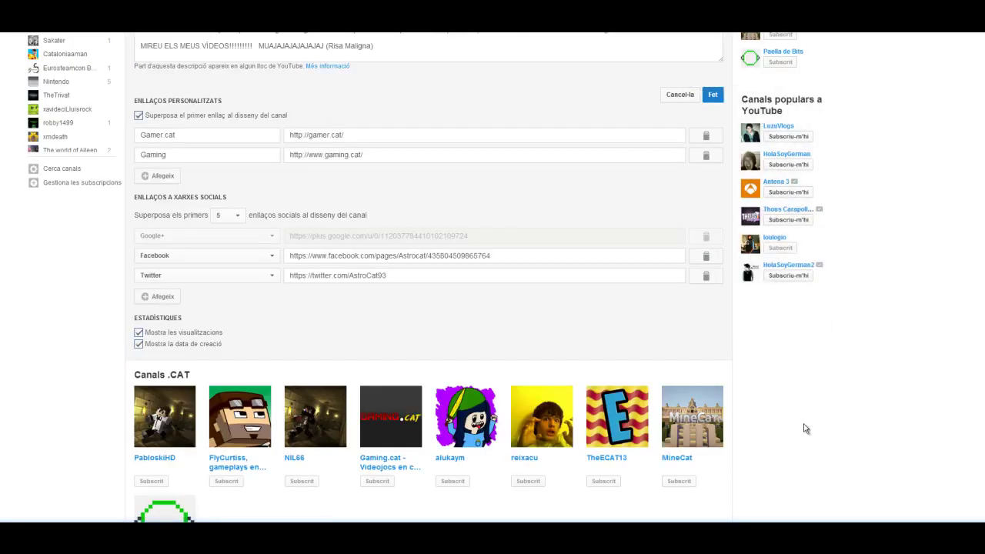
scroll(800, 432, "down", 4)
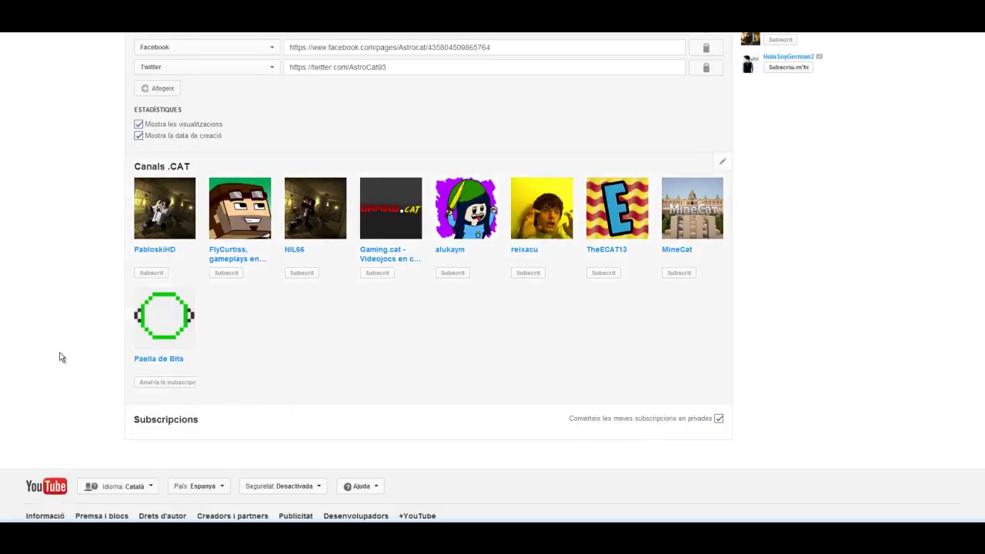
scroll(19, 335, "up", 7)
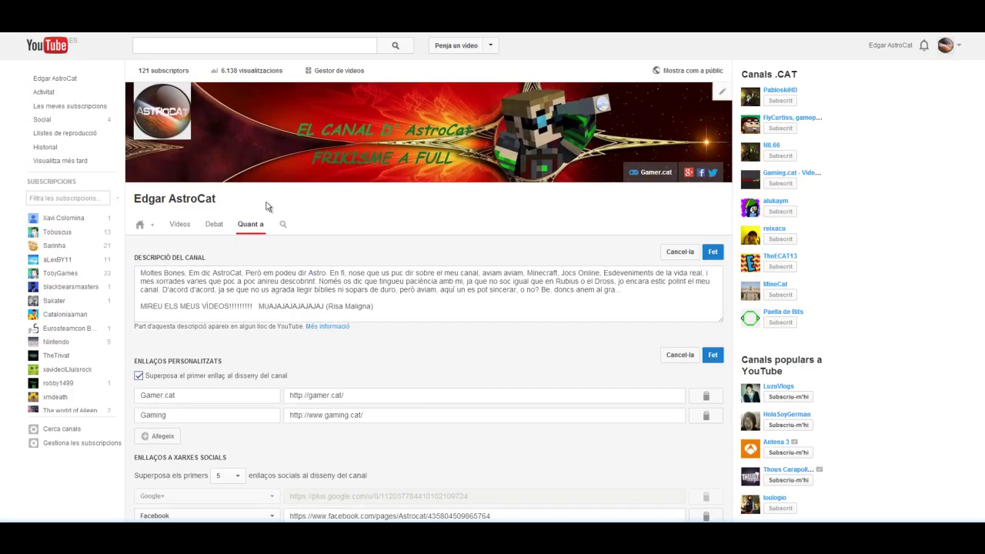
- Open the channel design dialog from the channel's home page and check the recommended image size and computer upload option
left_click(46, 80)
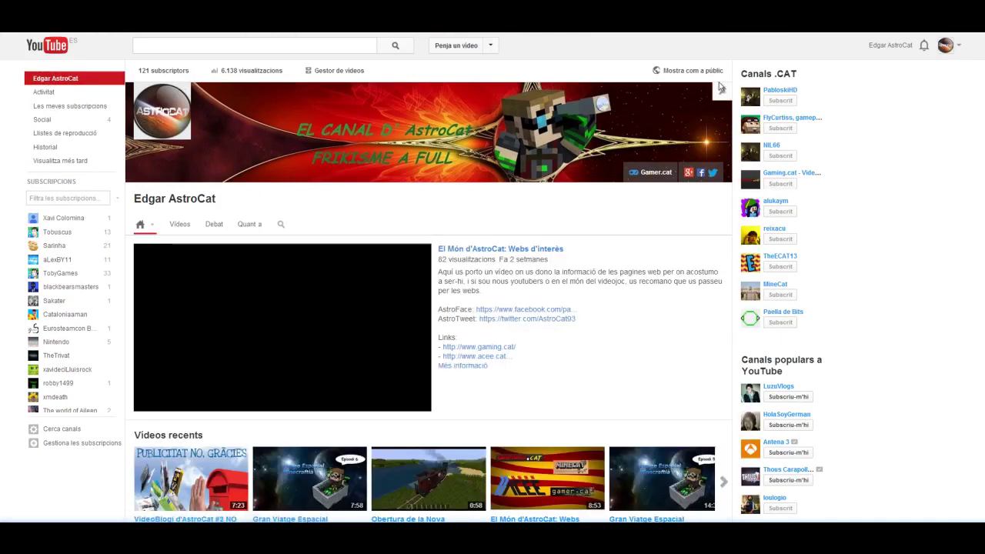
left_click(721, 92)
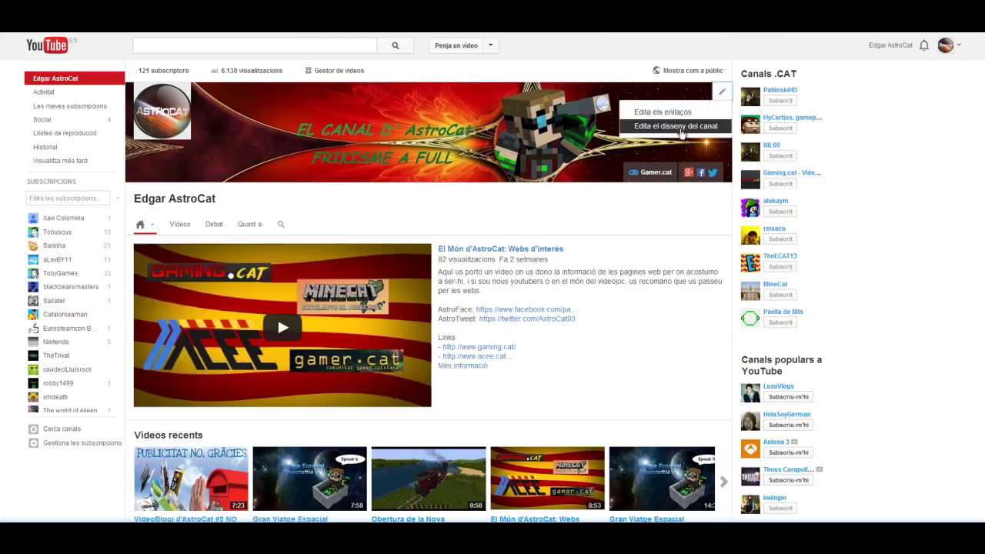
left_click(681, 129)
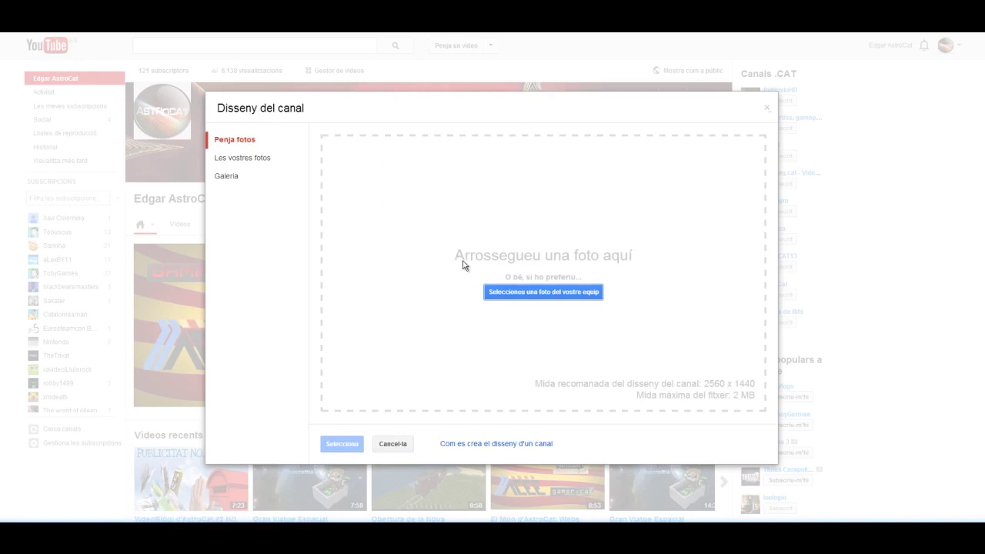
left_click_drag(721, 386, 759, 387)
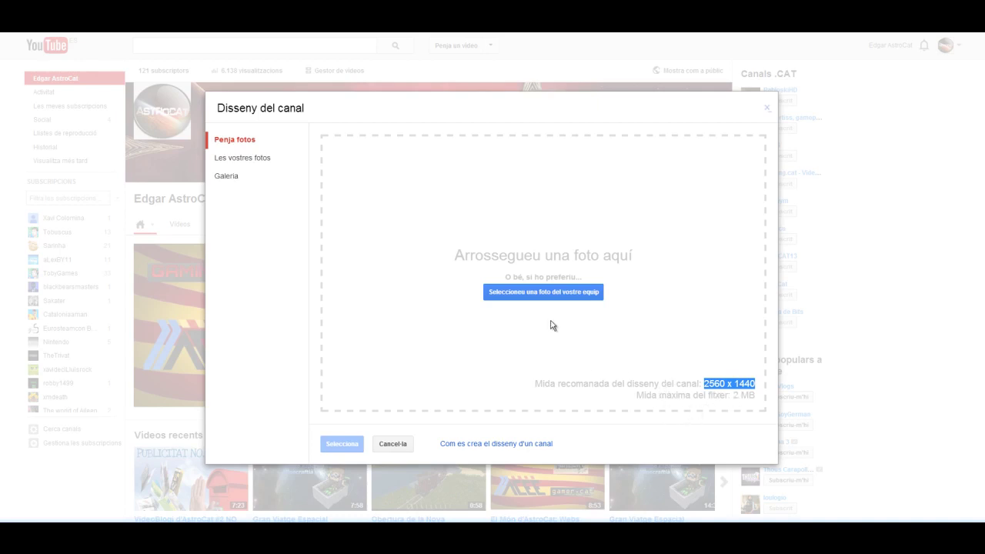
left_click(544, 296)
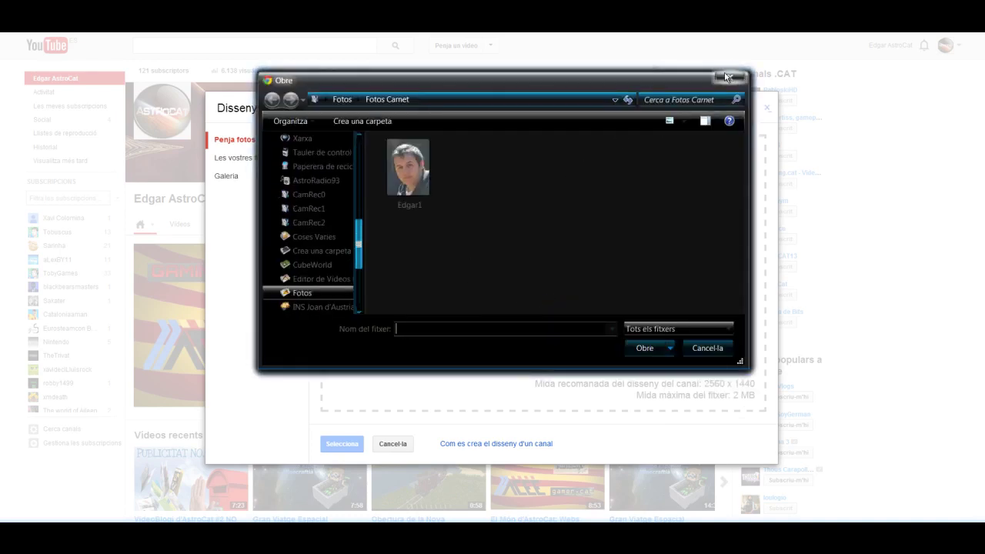
left_click(726, 77)
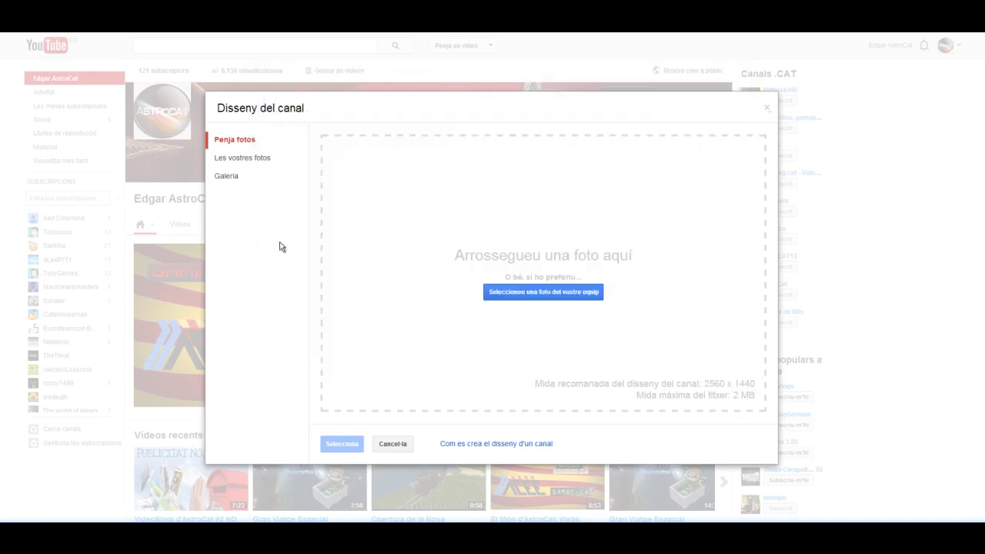
- Browse the gallery, the profile photos album and the list of own photo albums as channel art sources
left_click(233, 179)
left_click(252, 161)
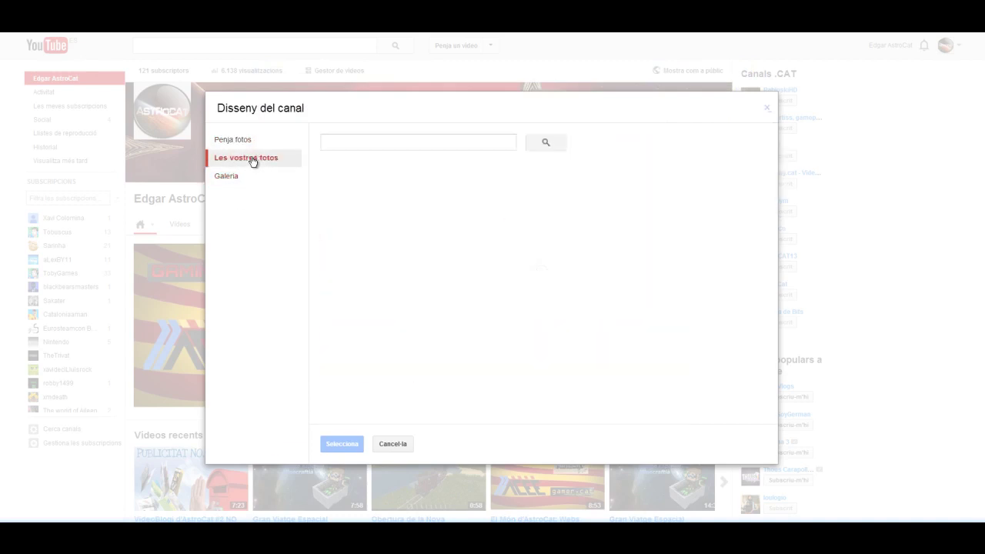
left_click(382, 201)
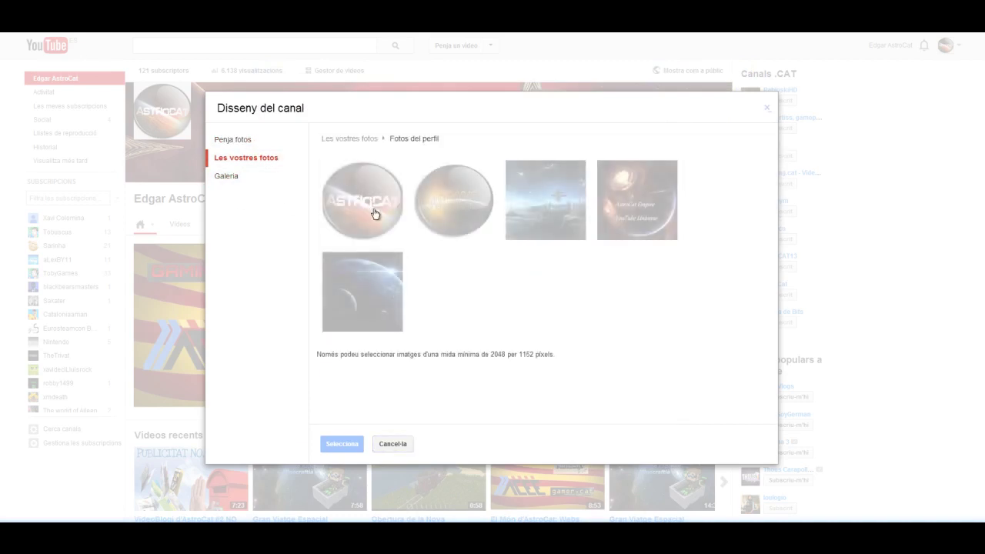
left_click(229, 177)
left_click(242, 160)
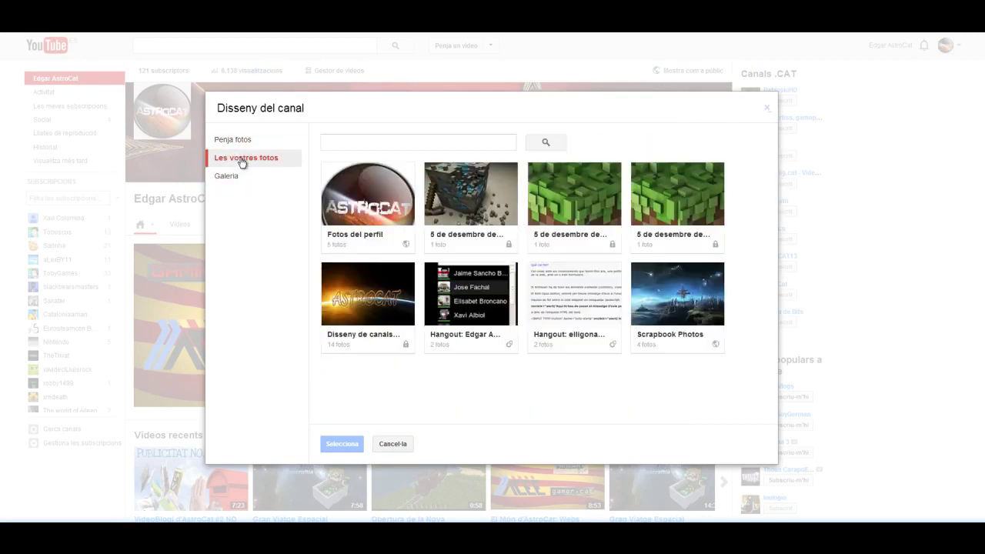
- Try cropping the first image of the Disseny de canals de YouTube album as channel art, and cancel the design change
left_click(393, 300)
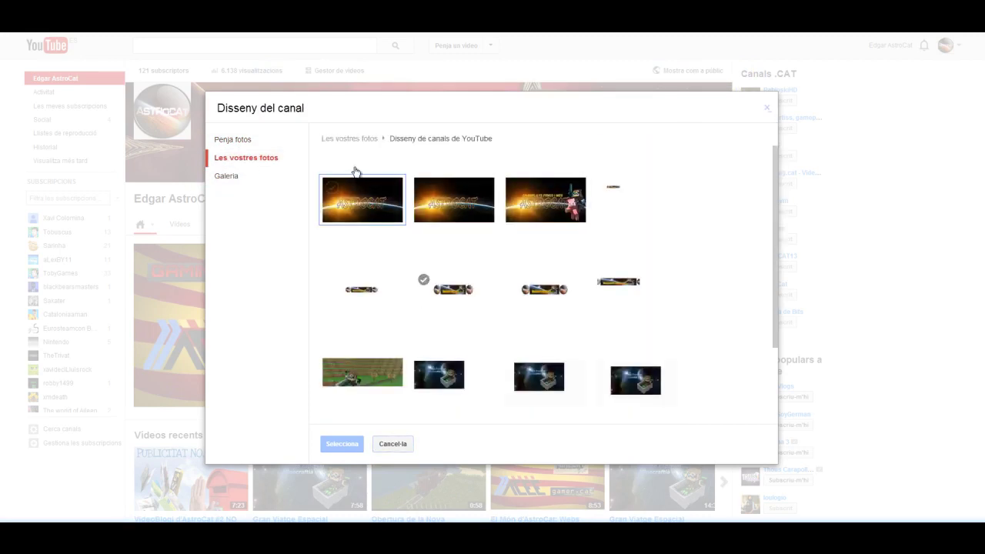
left_click(369, 204)
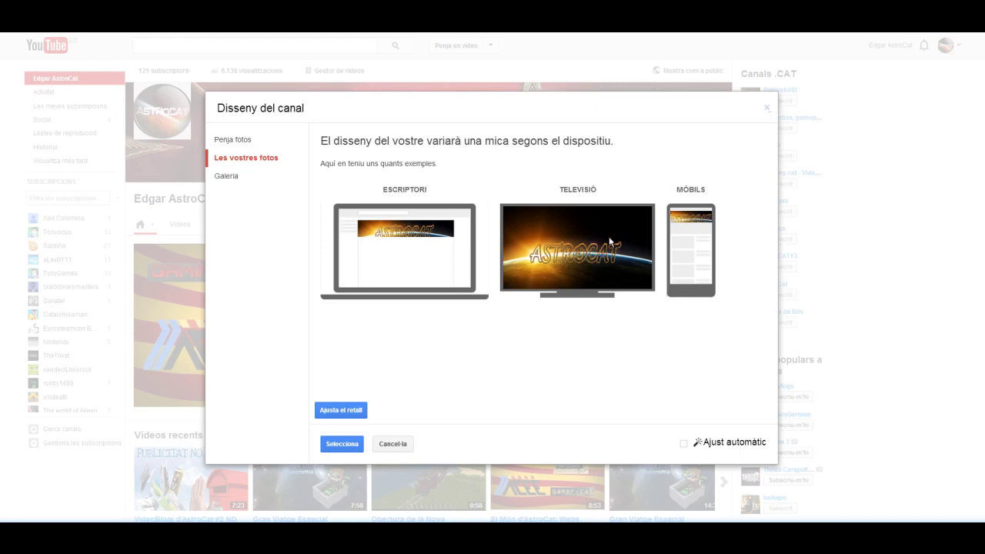
left_click(341, 408)
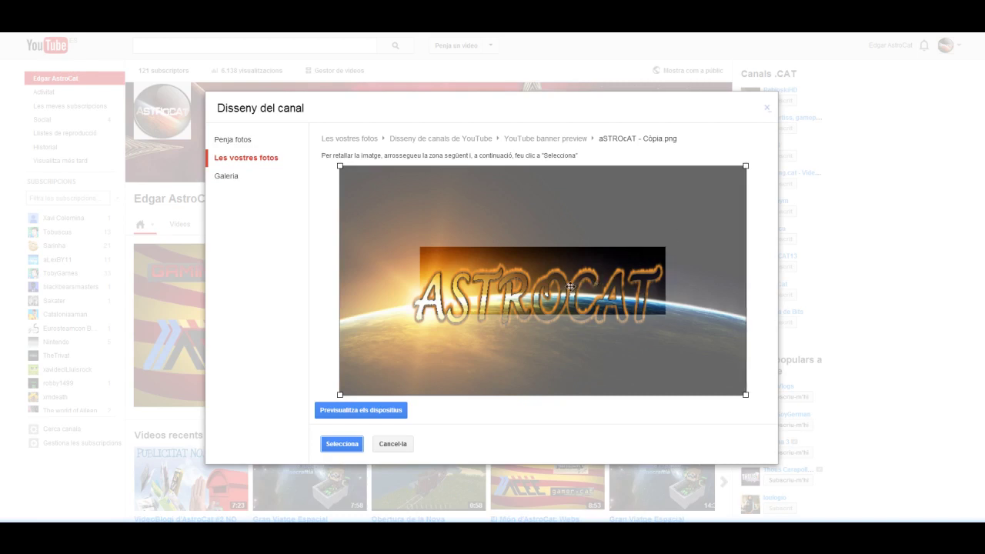
left_click_drag(745, 395, 710, 378)
left_click_drag(566, 277, 604, 307)
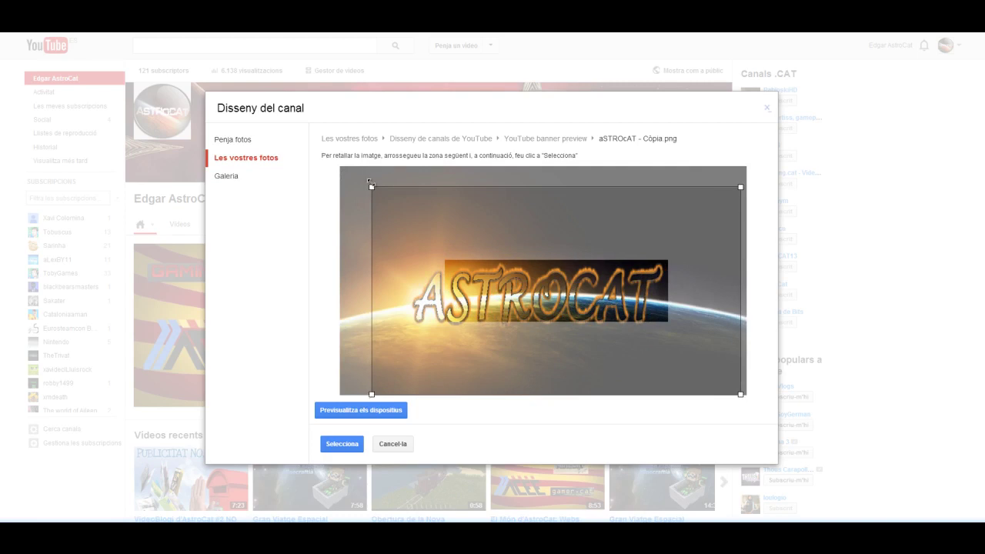
left_click_drag(369, 181, 339, 168)
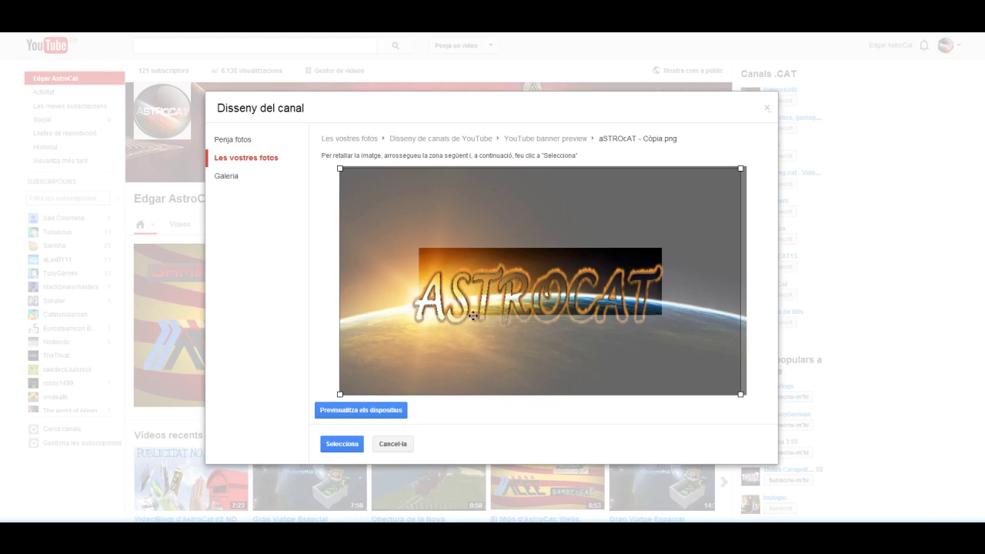
left_click(399, 449)
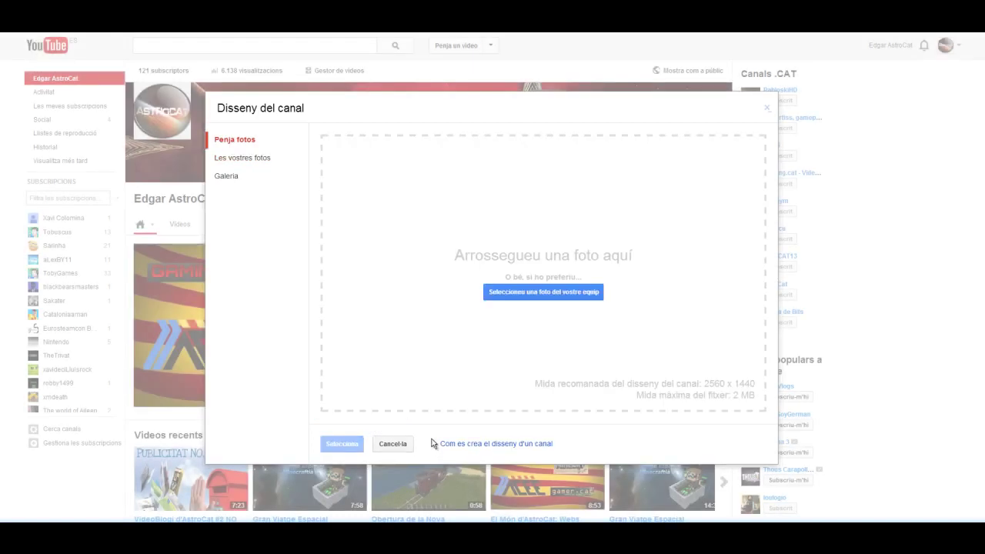
left_click(390, 446)
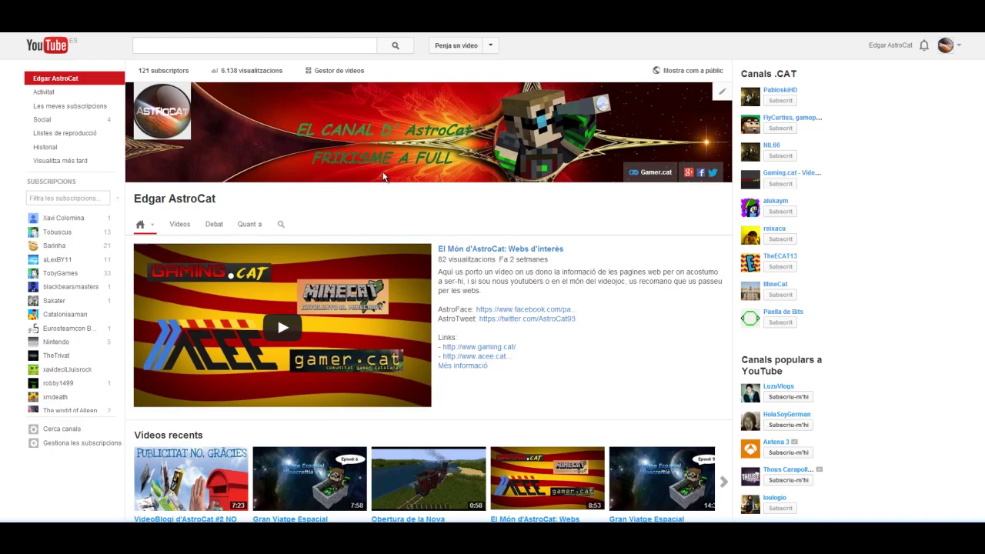
- Open the Vídeos recents section of the channel's home page for editing
scroll(481, 233, "down", 3)
scroll(597, 322, "up", 3)
scroll(615, 297, "down", 2)
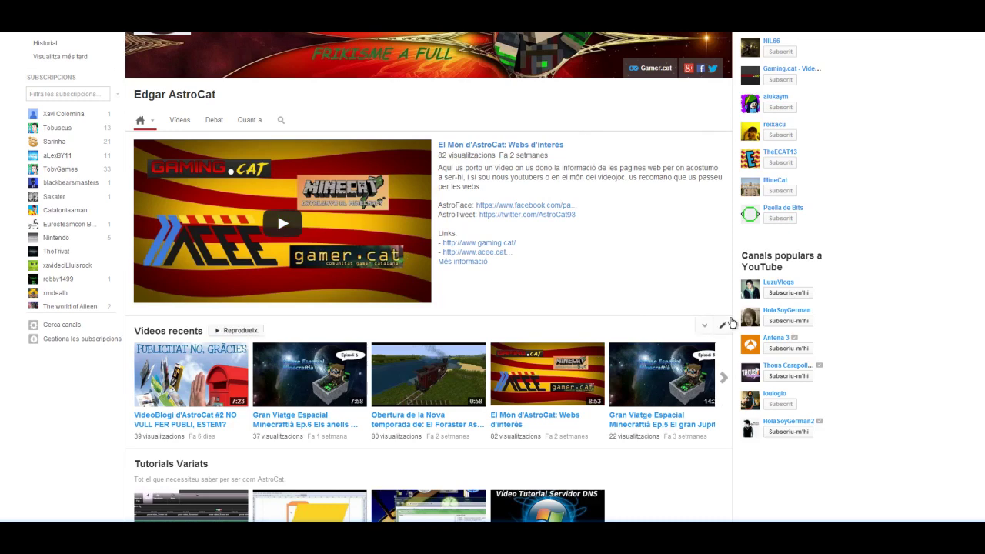
scroll(334, 334, "down", 3)
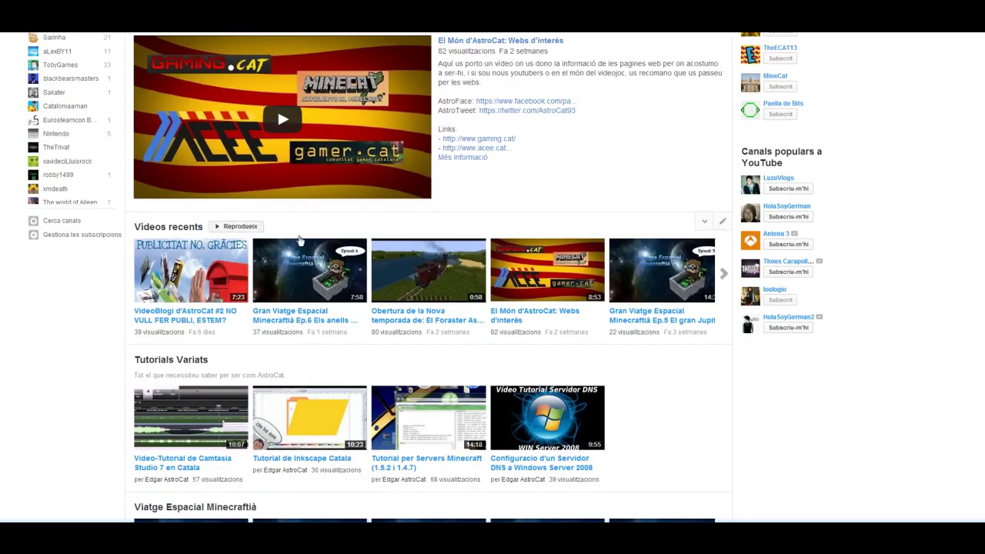
left_click(724, 223)
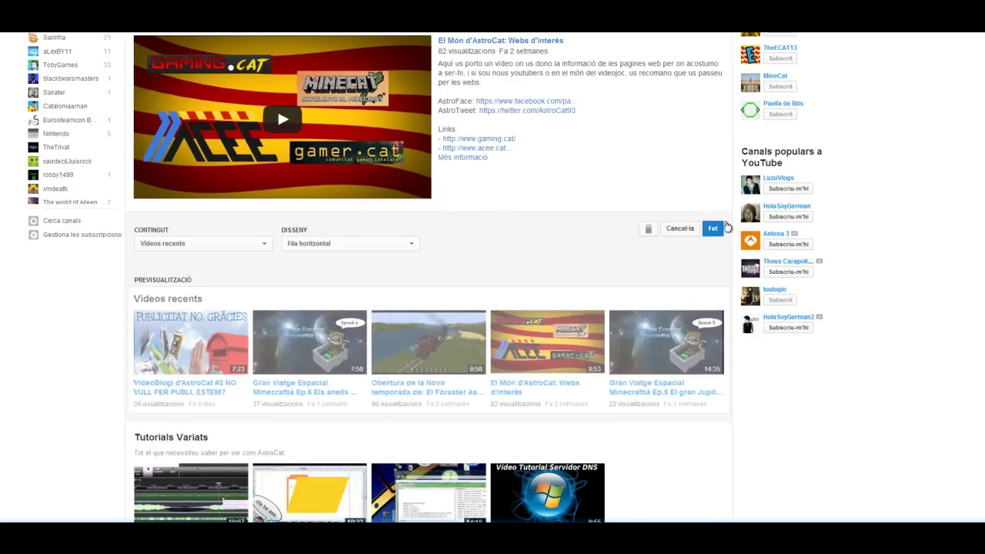
- Try Vídeos que m'han agradat as the content of the Vídeos recents section
scroll(362, 326, "down", 3)
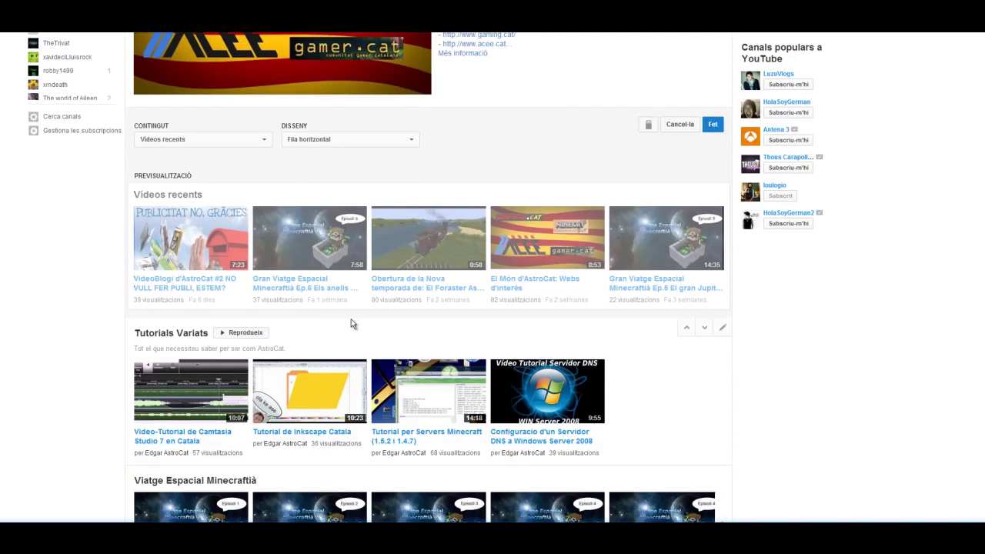
scroll(308, 292, "up", 2)
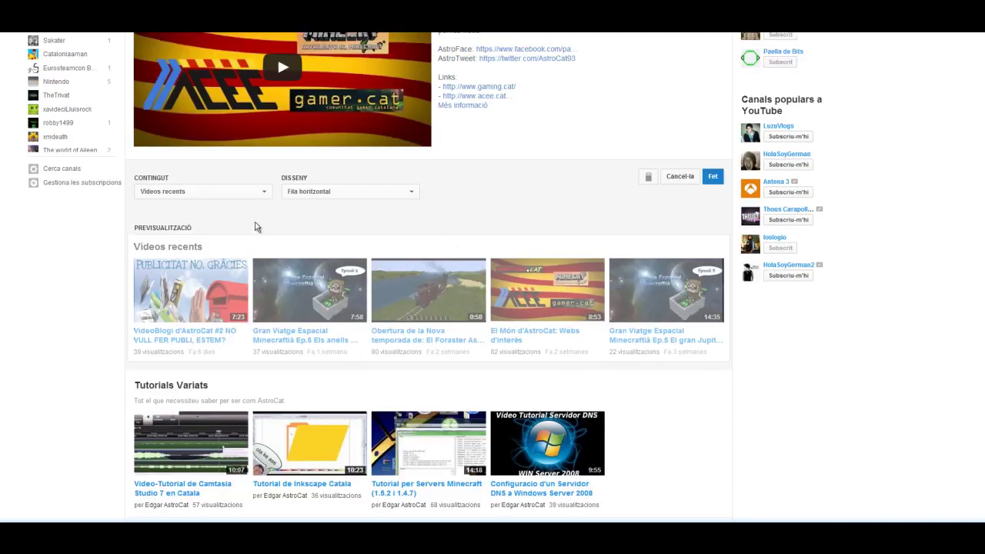
left_click(193, 193)
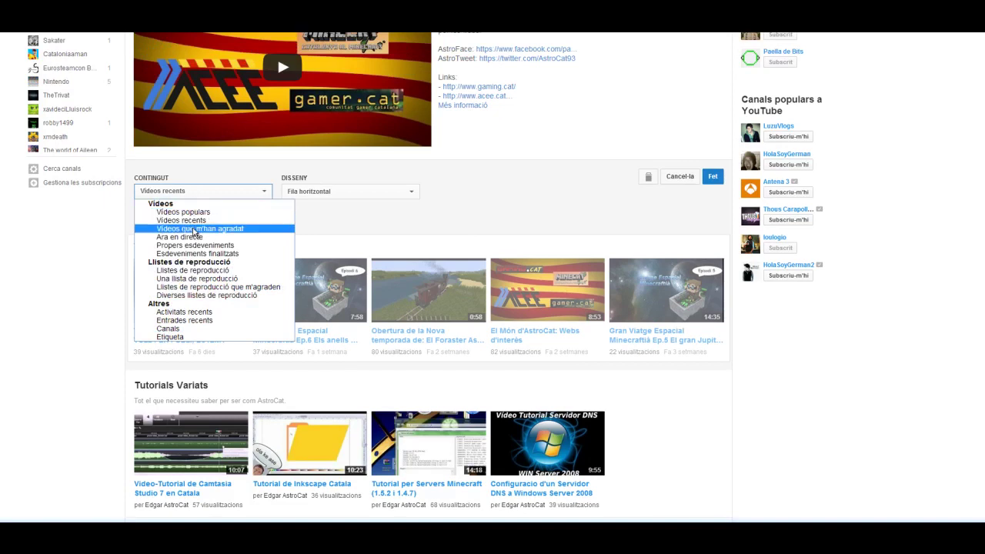
left_click(193, 228)
- Try Una llista de reproducció as the section's content, with Les meves llistes de reproducció as the playlist source
left_click(215, 196)
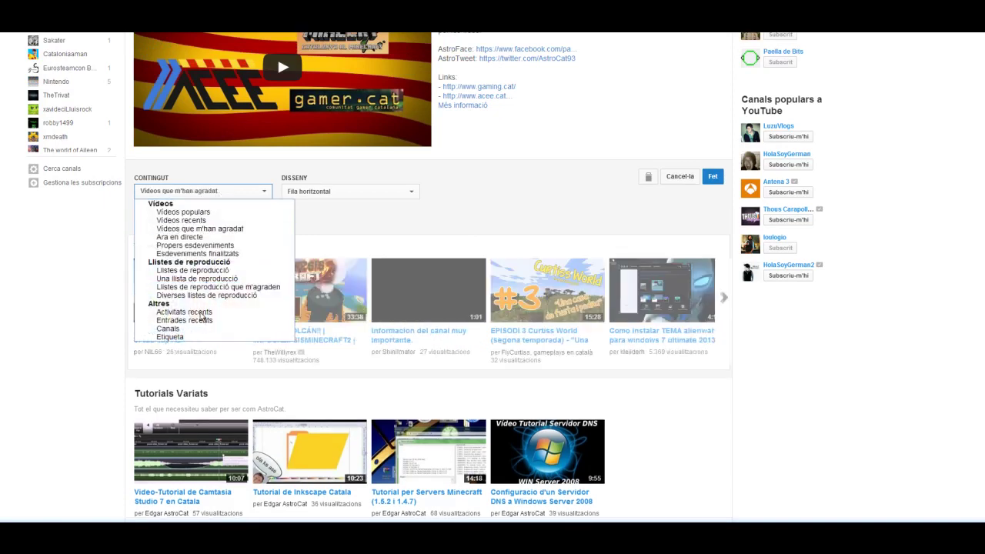
left_click(204, 278)
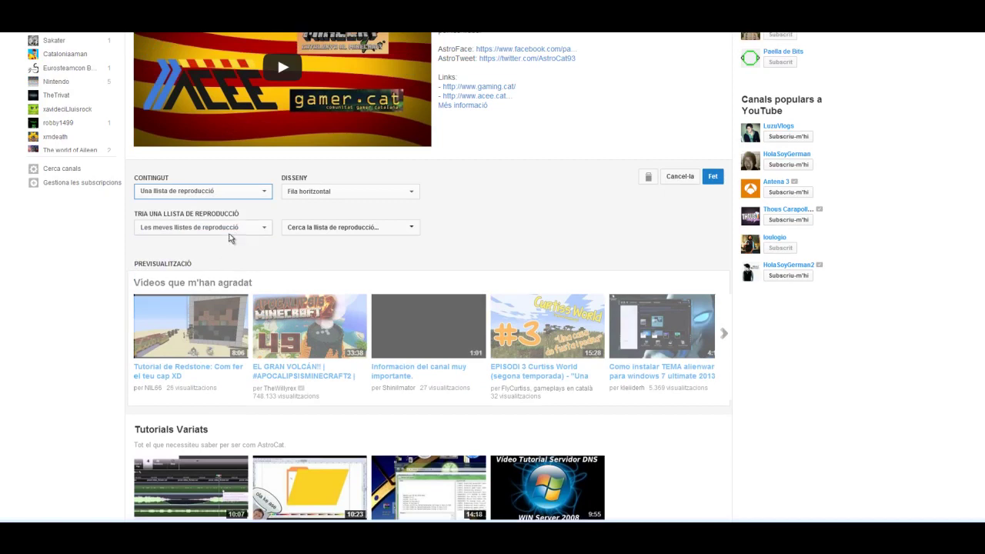
left_click(230, 228)
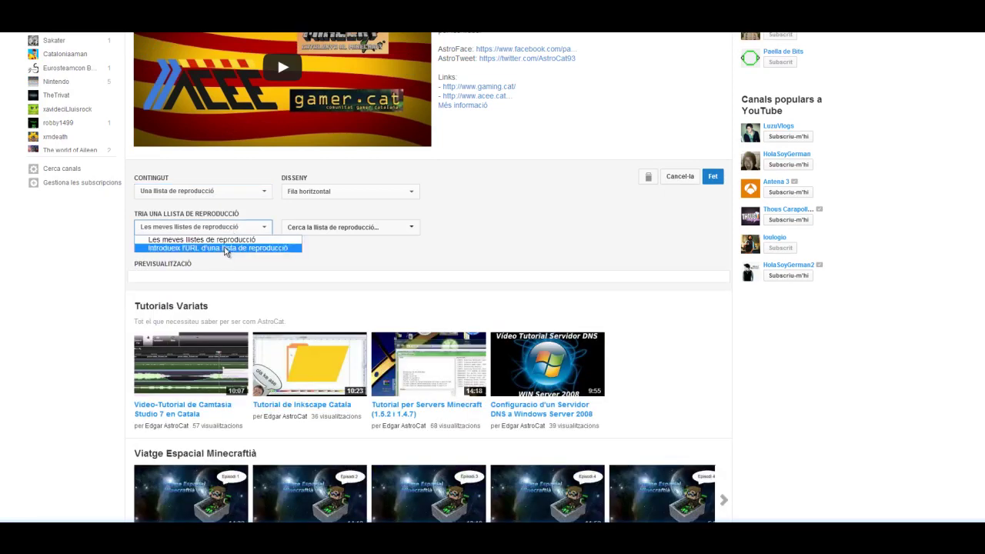
left_click(233, 240)
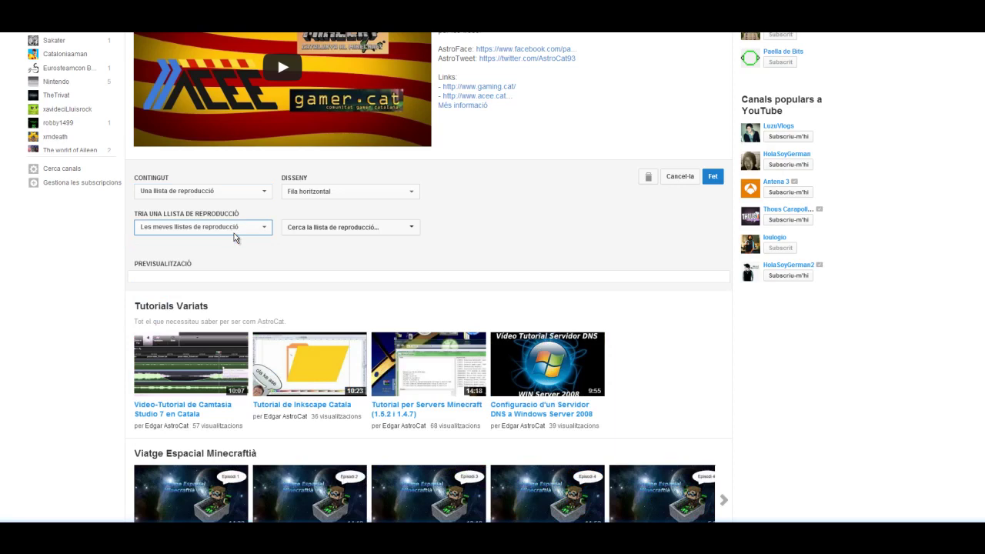
- Try Canals as the section's content, check the dialog for adding channels, and cancel the section edit
left_click(256, 197)
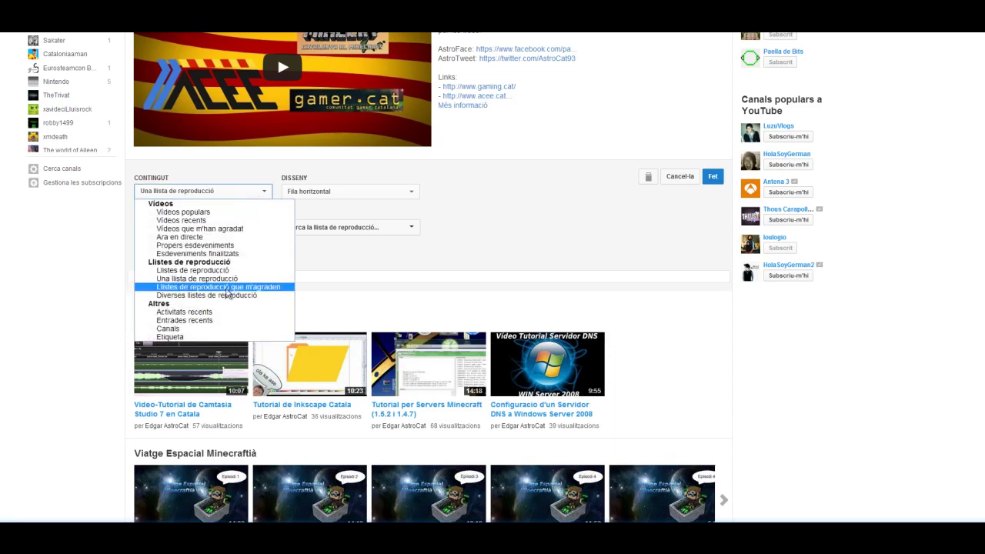
left_click(179, 333)
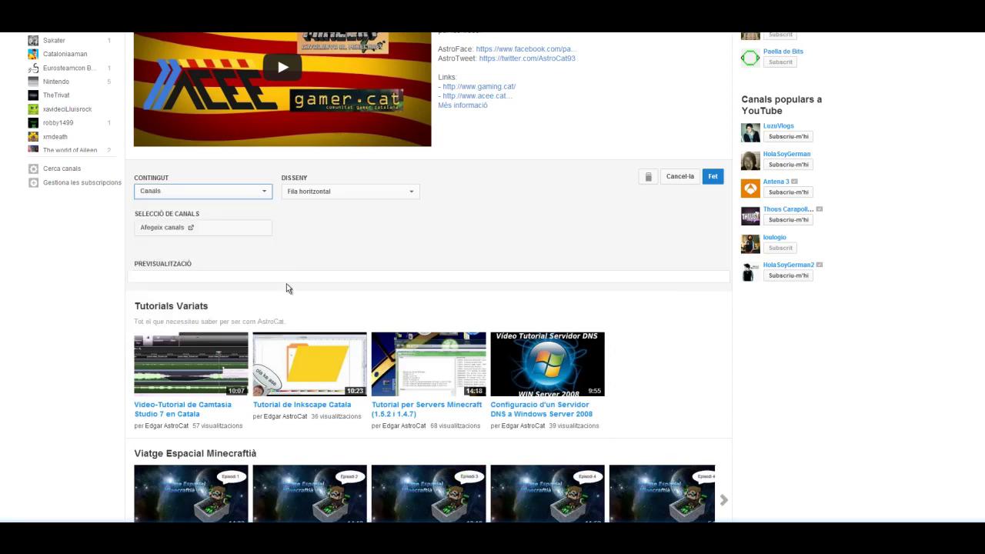
left_click(191, 225)
left_click(377, 189)
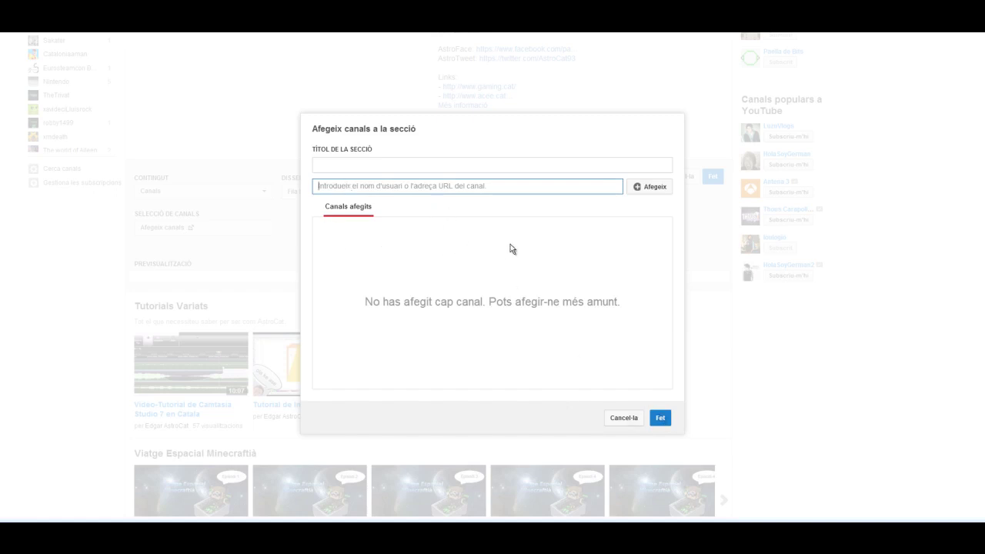
left_click(633, 417)
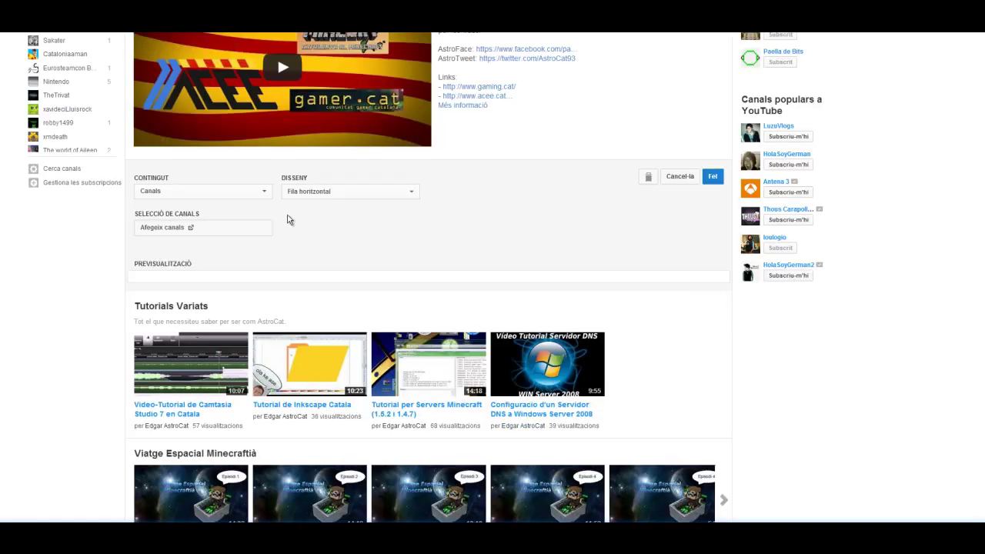
left_click(231, 192)
left_click(233, 193)
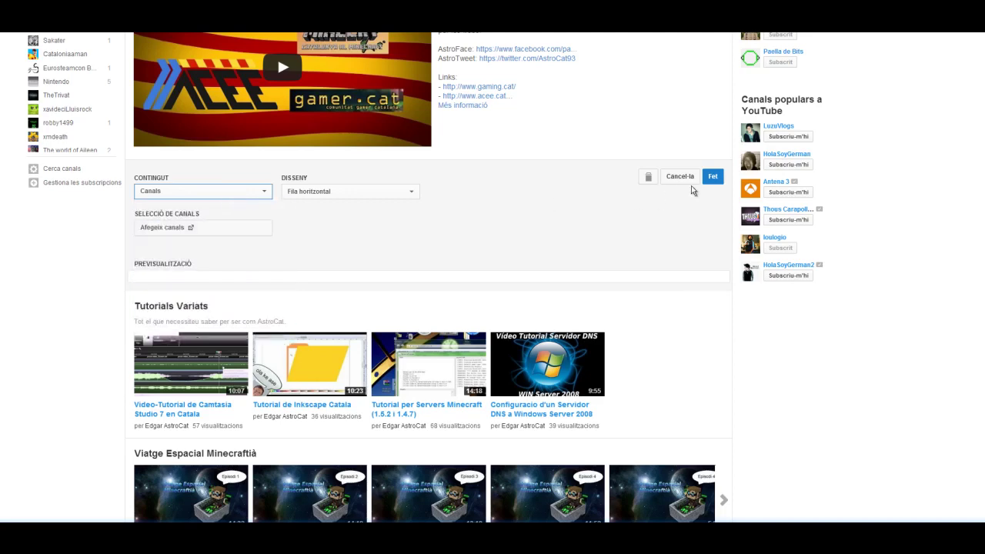
left_click(680, 177)
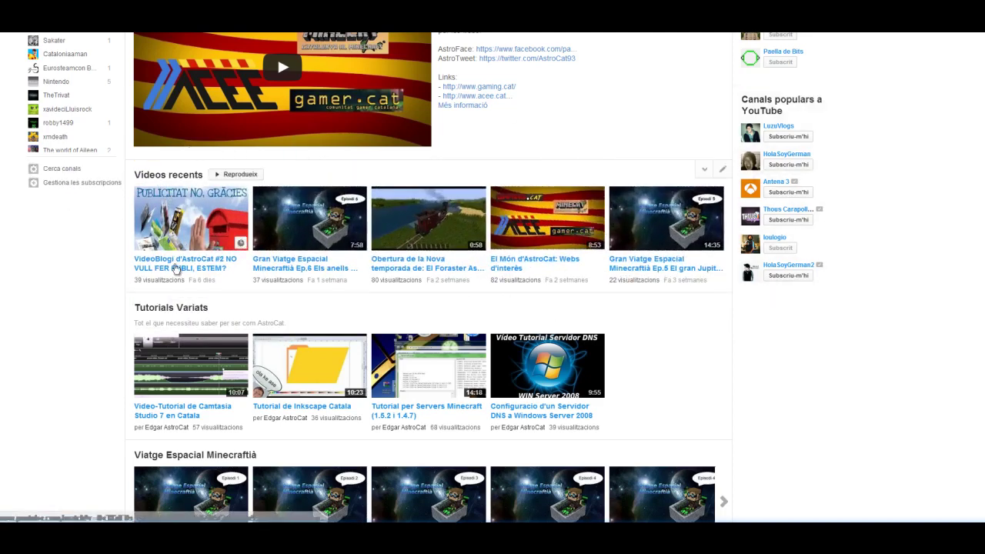
- Look through the remaining home page sections down to Canals Amics and the option to add a section
scroll(256, 238, "down", 2)
scroll(213, 223, "down", 5)
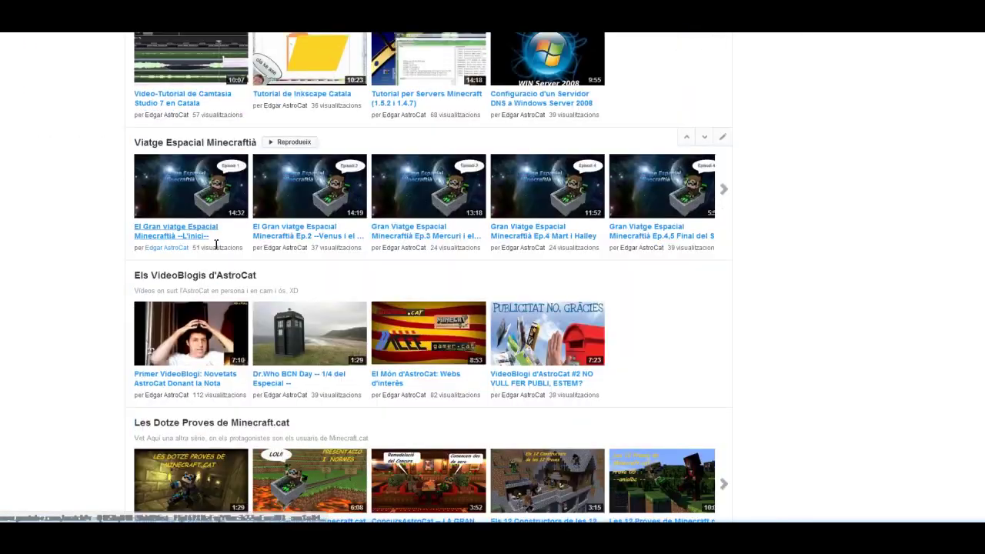
scroll(215, 254, "down", 6)
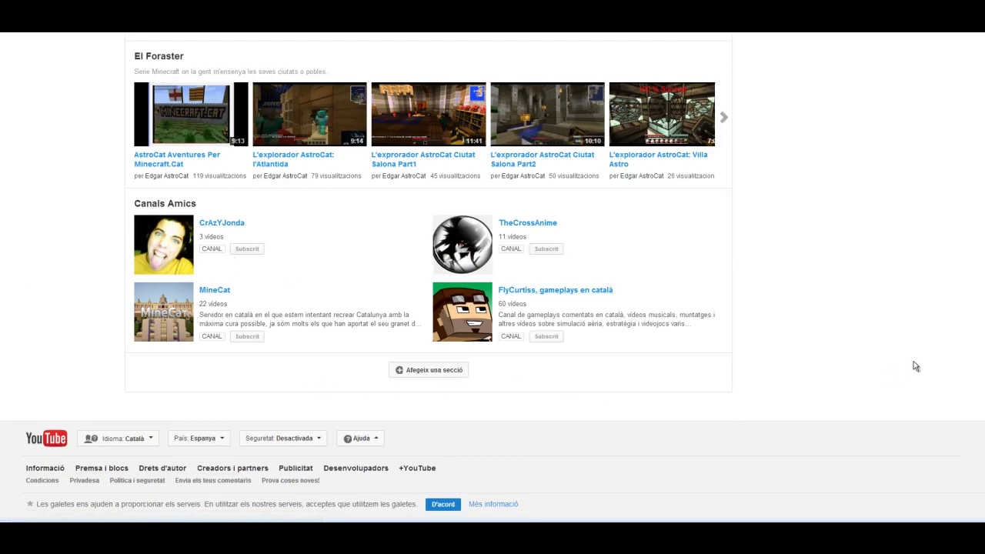
scroll(872, 366, "up", 15)
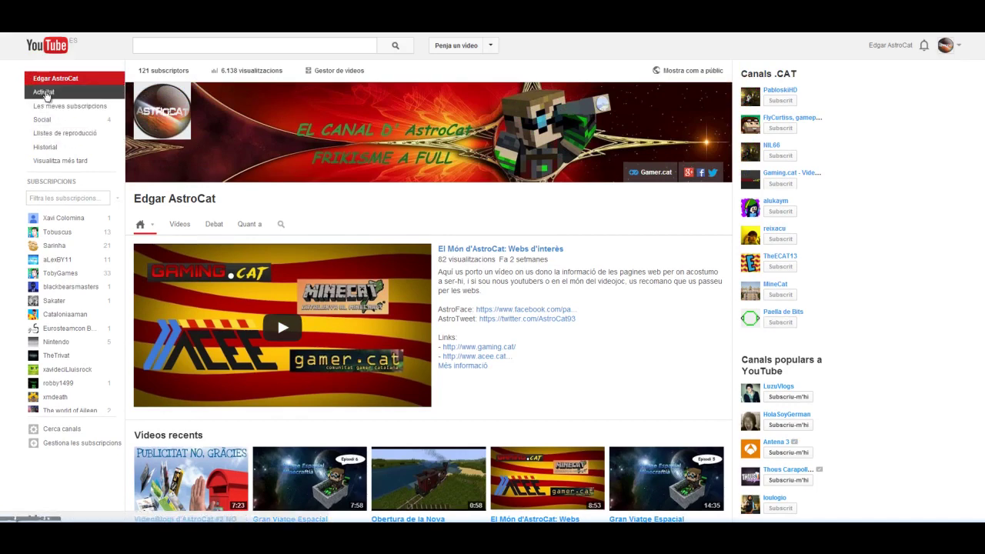
- Open the channel's Llistes de reproducció page and look over its playlists
left_click(67, 135)
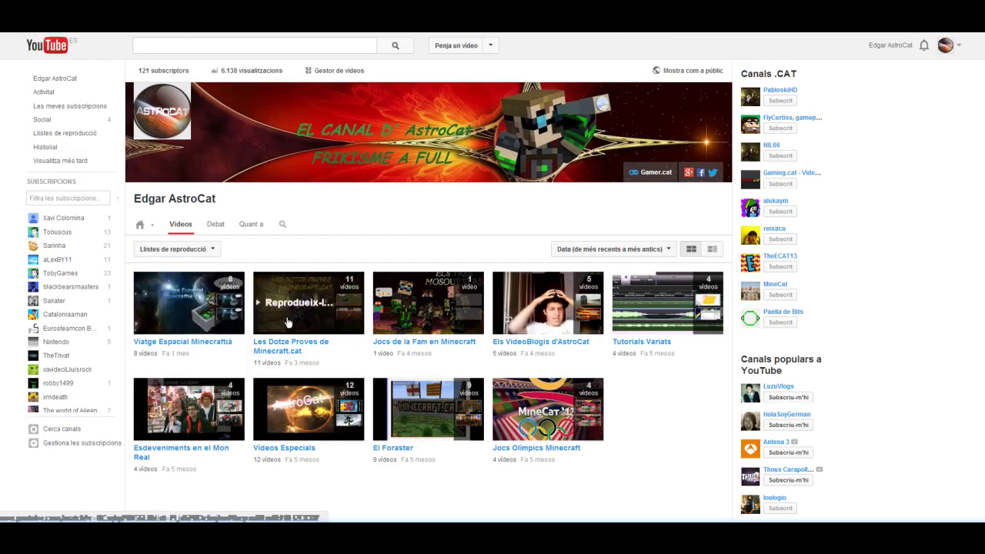
scroll(674, 398, "down", 3)
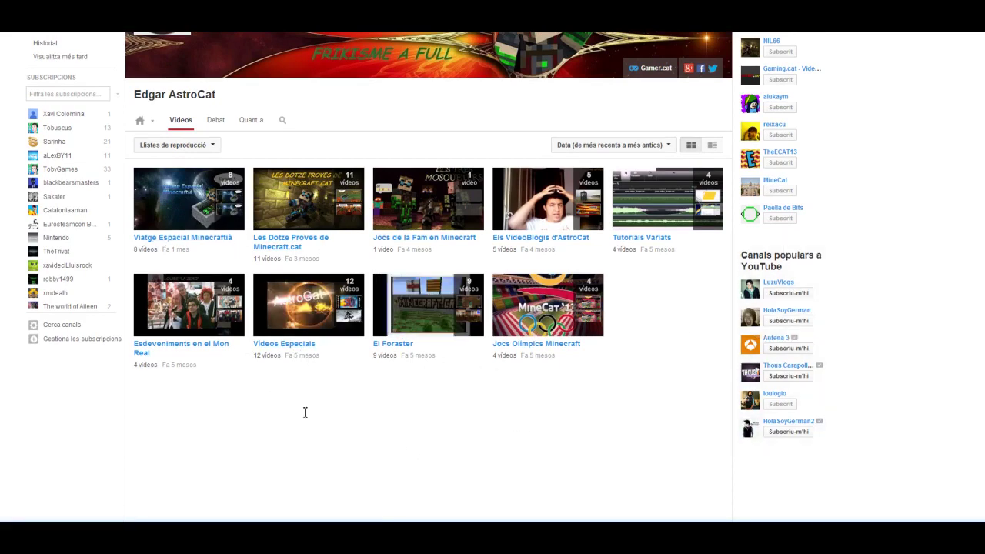
scroll(312, 420, "up", 2)
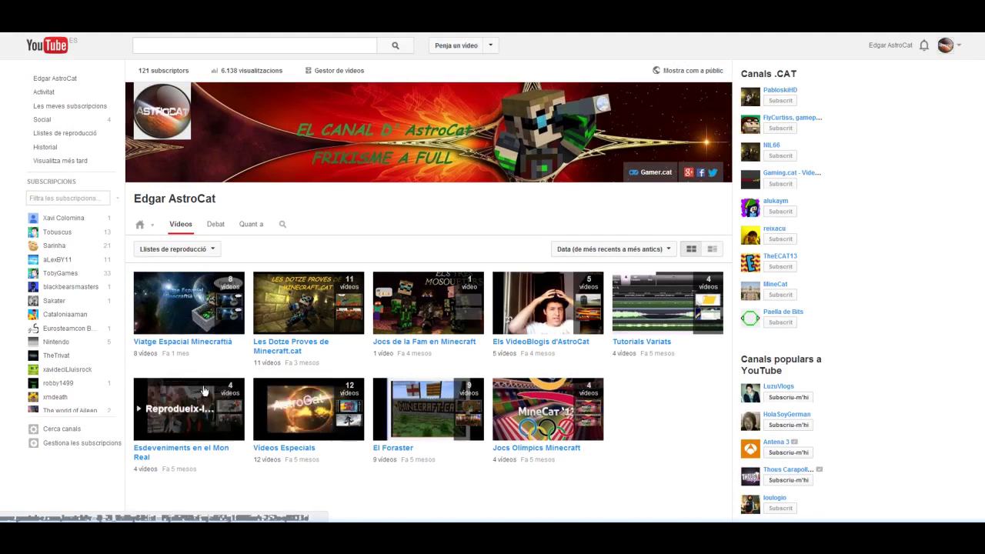
left_click(211, 251)
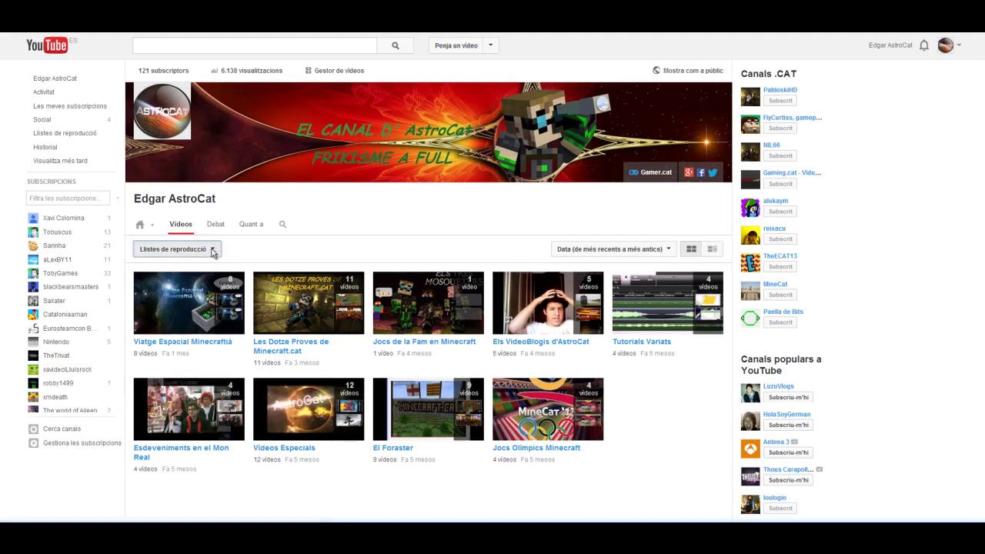
left_click(210, 251)
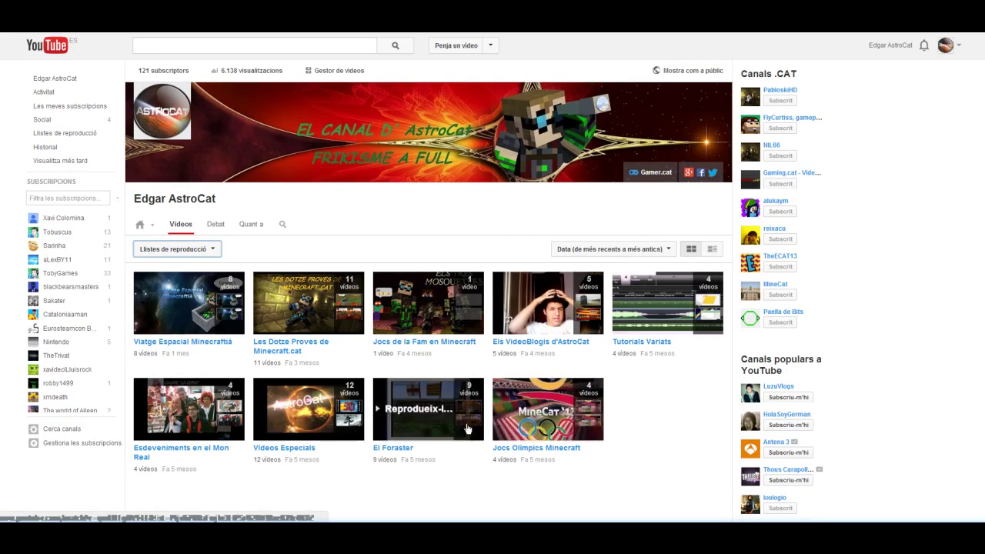
- Open the playlists list in the Gestor de vídeos and look it over
left_click(343, 72)
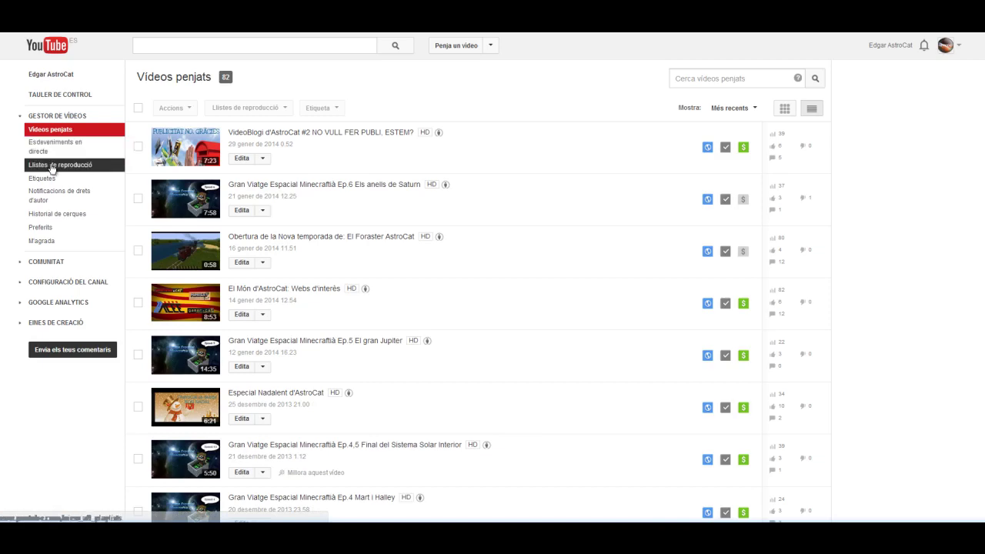
left_click(52, 166)
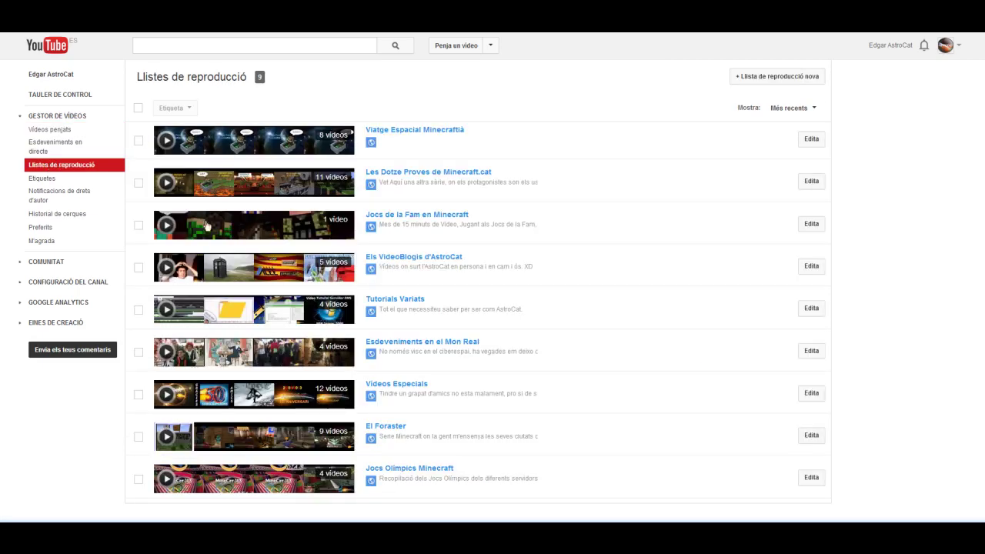
scroll(261, 154, "down", 3)
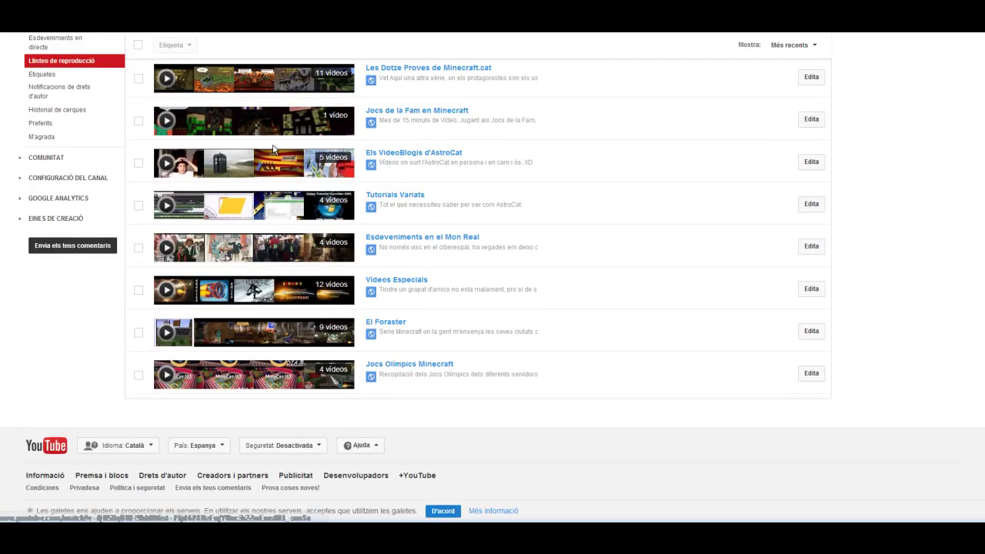
scroll(432, 300, "up", 3)
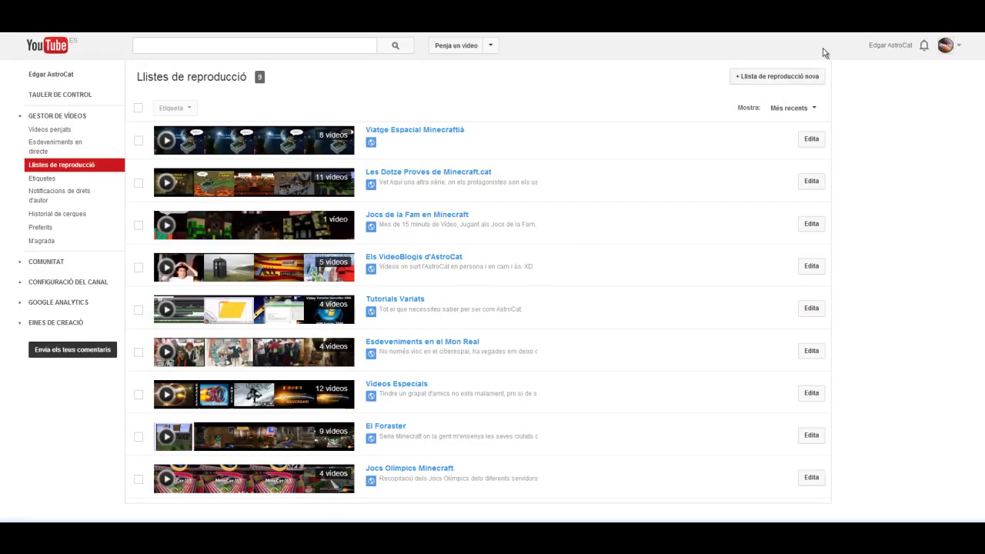
- Create a new public playlist titled "Hola"
left_click(779, 80)
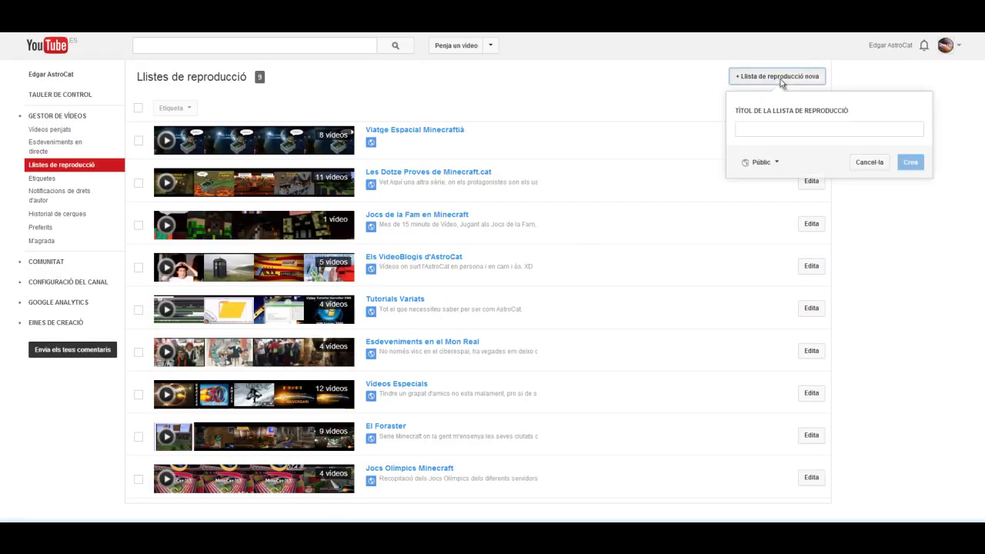
left_click(761, 131)
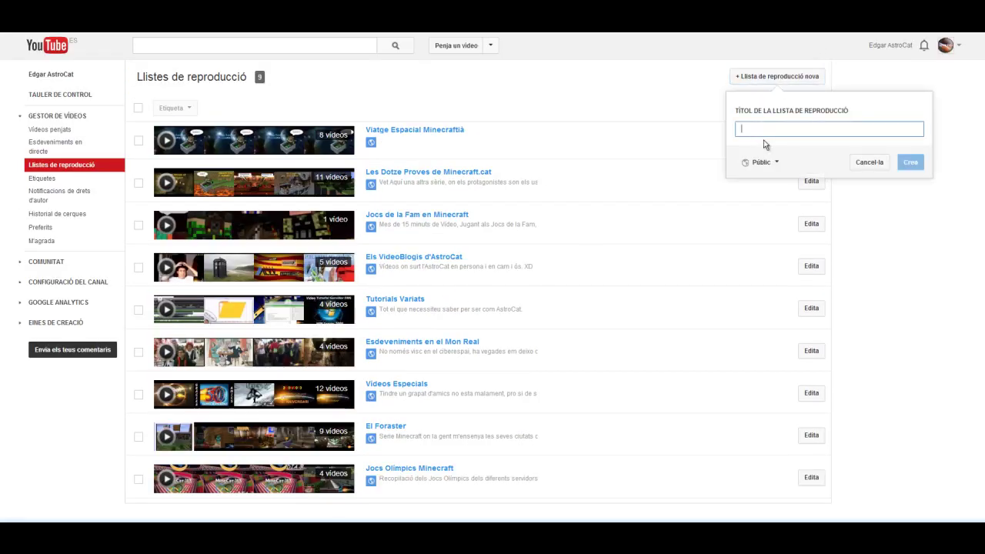
type("E")
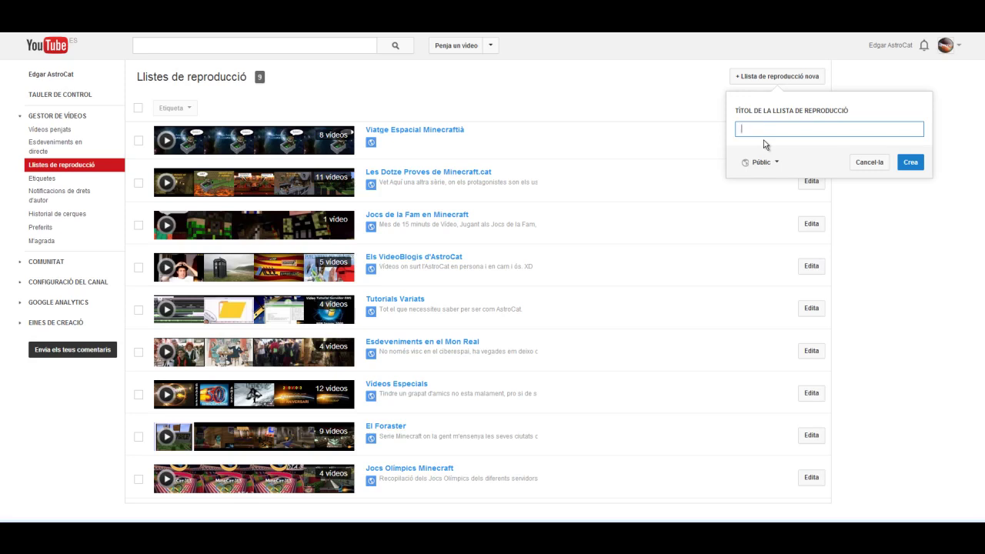
key("BackSpace")
key("BackSpace")
type("ñnhjg")
key("ctrl+a")
key("BackSpace")
type("H")
left_click(909, 162)
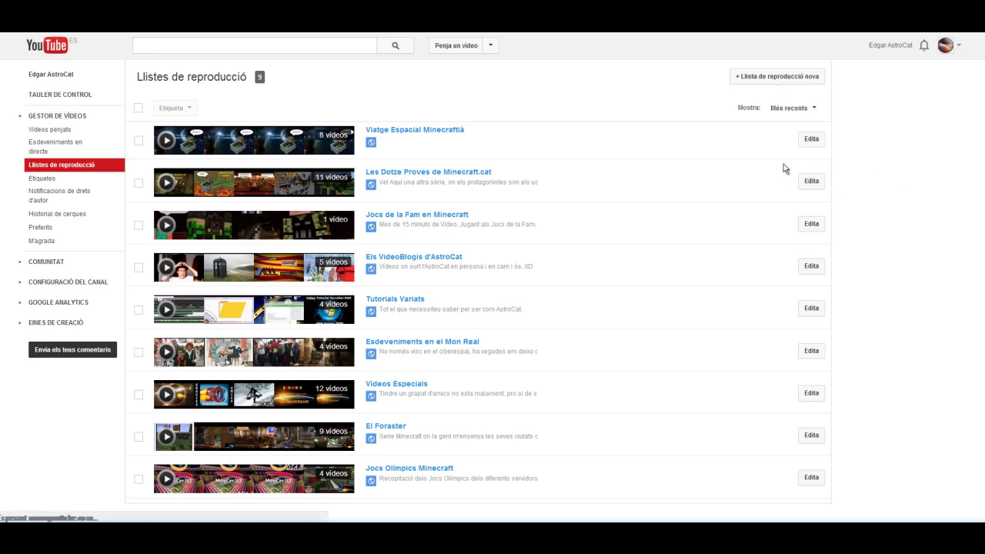
- Fill in the Hola playlist's description with "Hola caracola aixo es una prova"
left_click(193, 152)
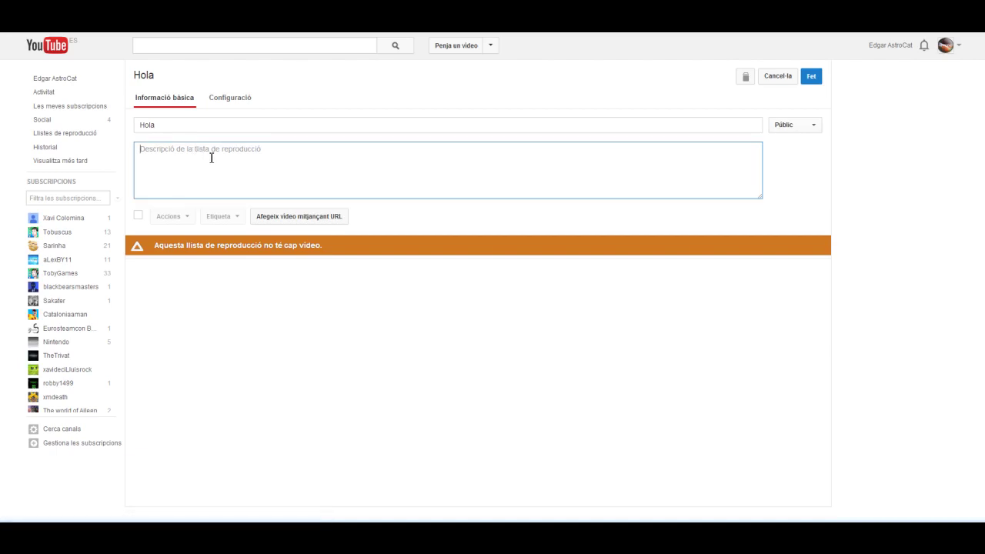
type("Hola caracola aixo es na prova")
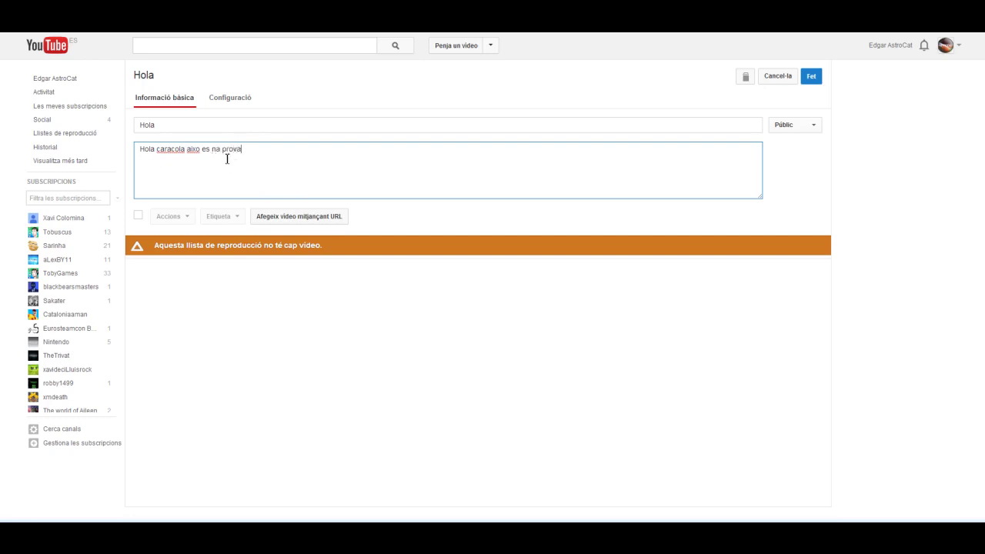
type("n")
- Try the option to add a video by URL with placeholder text, clear it, and cancel the playlist edit
left_click(284, 219)
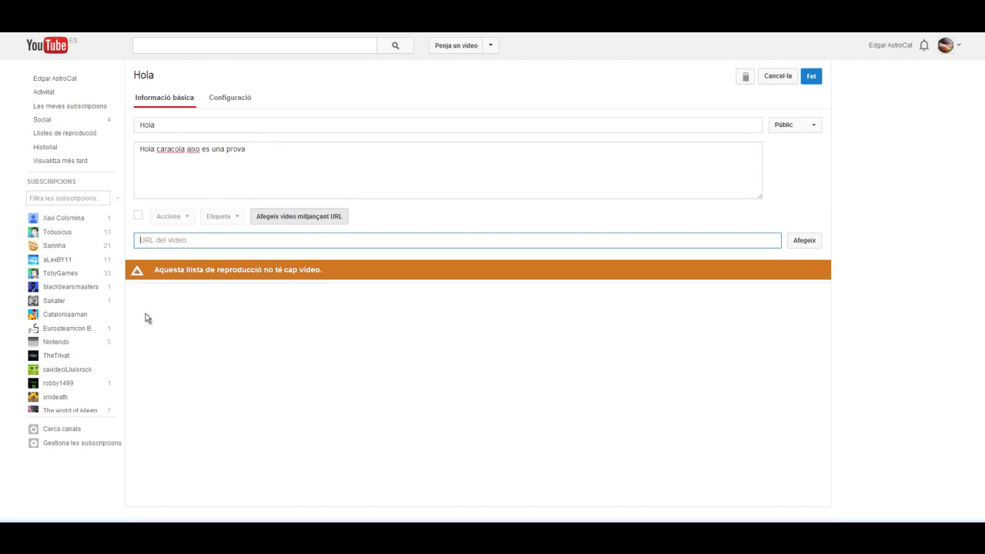
type("knbnklhnfmhklfrnhlnfnhfkhnm")
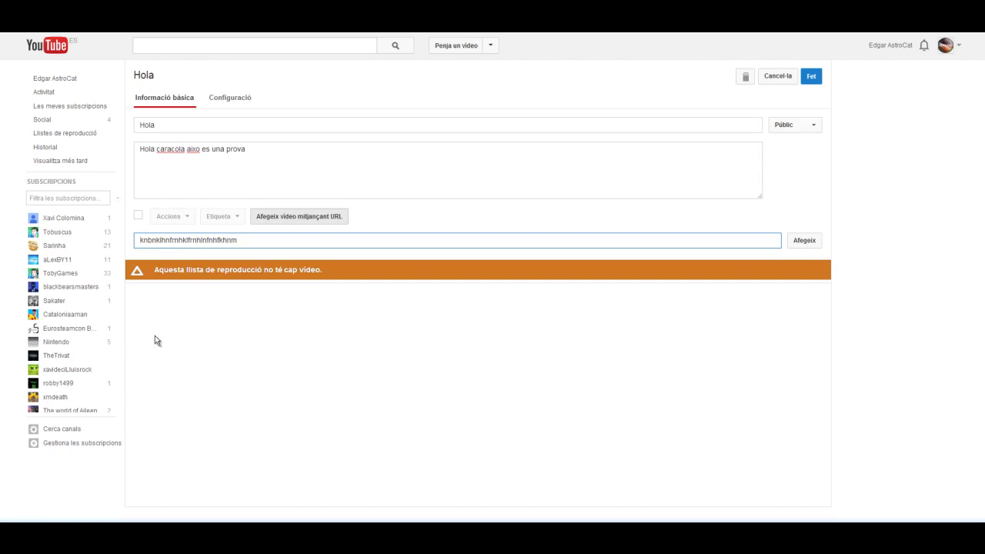
left_click_drag(251, 240, 1, 235)
key("BackSpace")
left_click(783, 79)
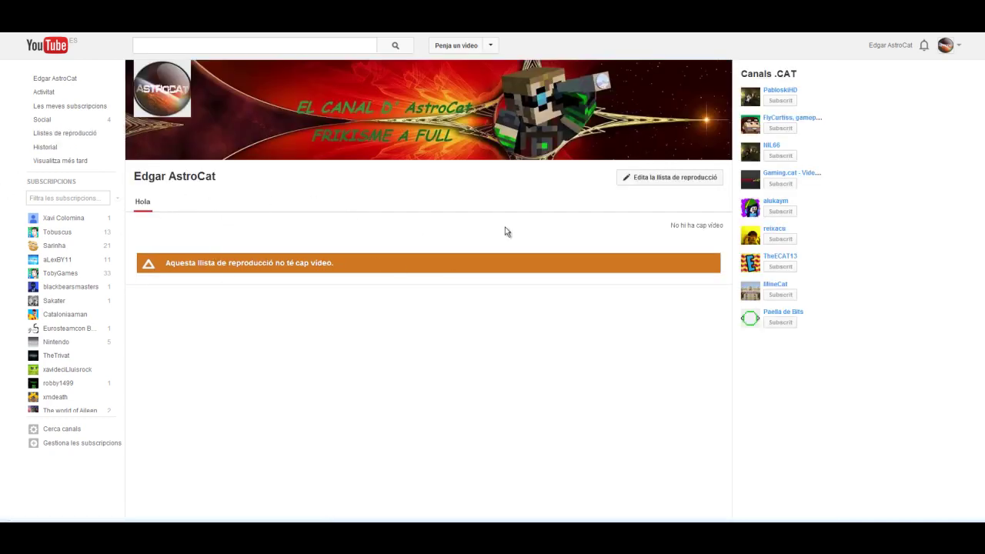
- Open the Hola playlist for editing and delete it permanently
left_click(672, 183)
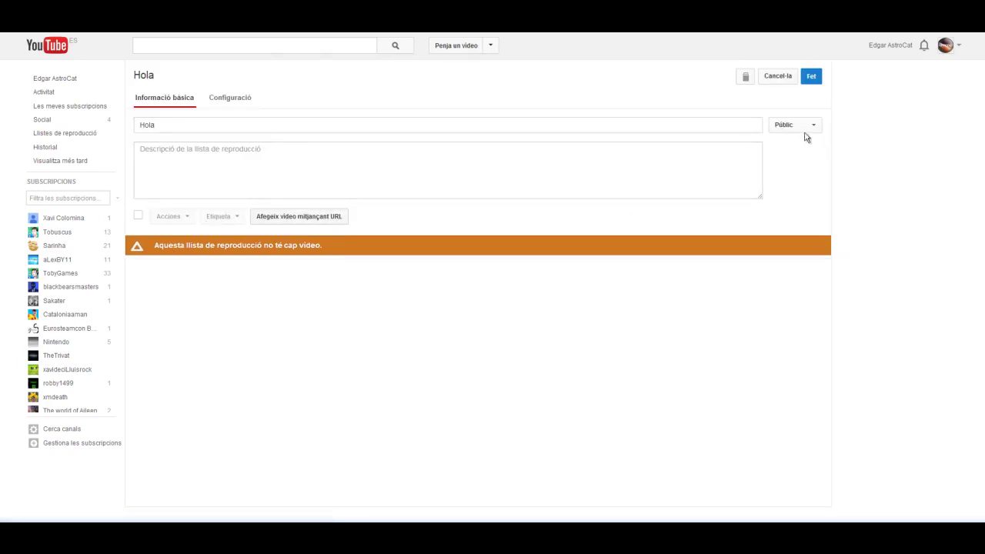
left_click(746, 80)
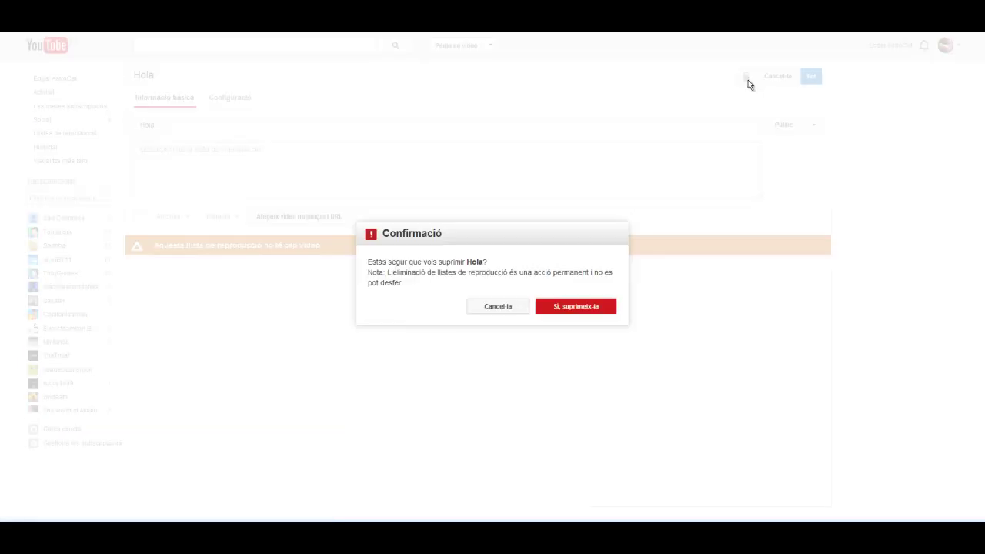
left_click(574, 307)
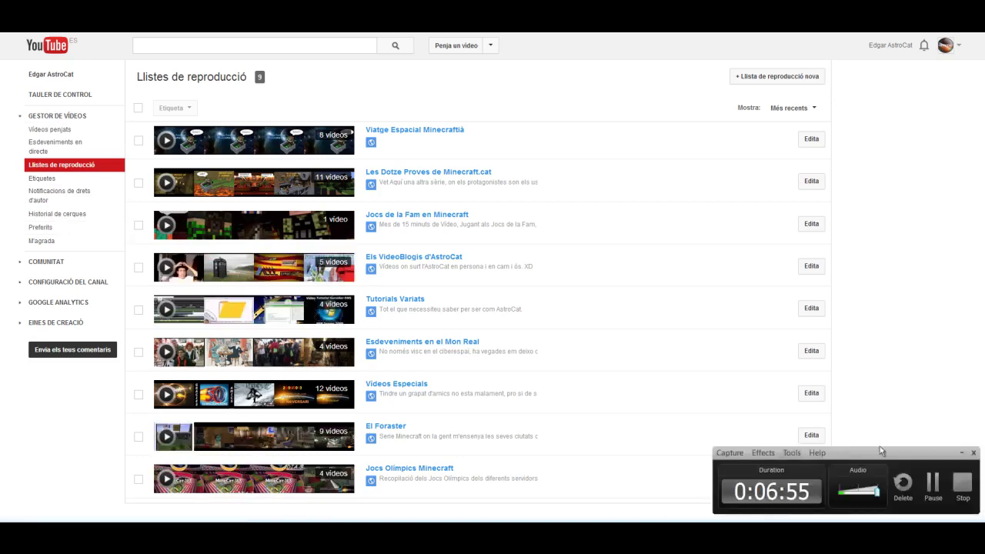
left_click(932, 484)
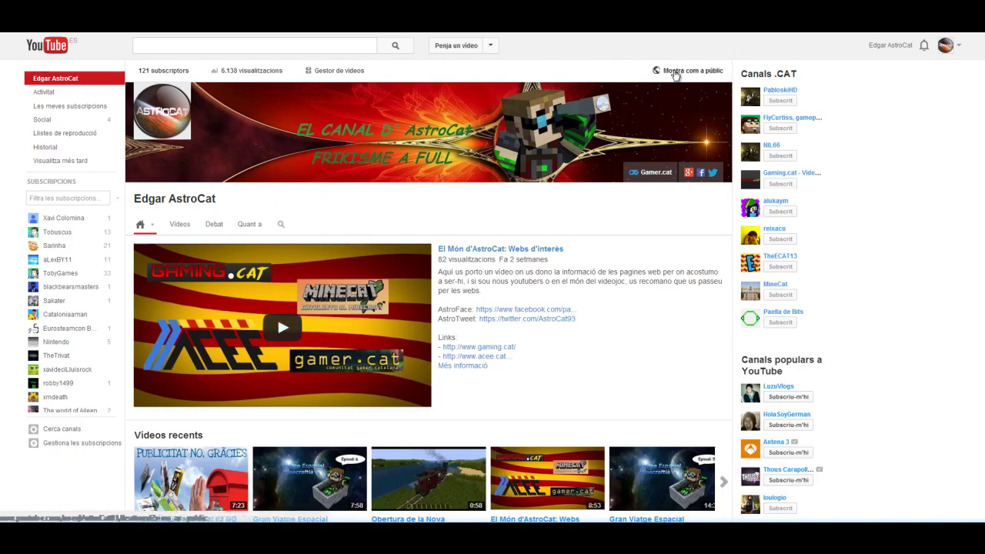
- Preview the channel page as the public sees it, look through its home page sections to Canals Amics, and exit the preview
left_click(690, 70)
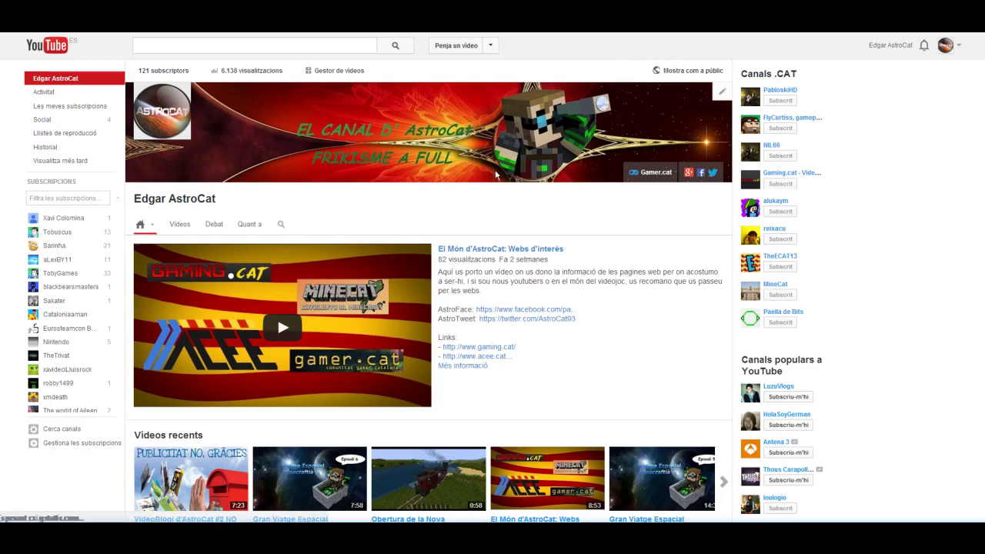
scroll(497, 254, "down", 3)
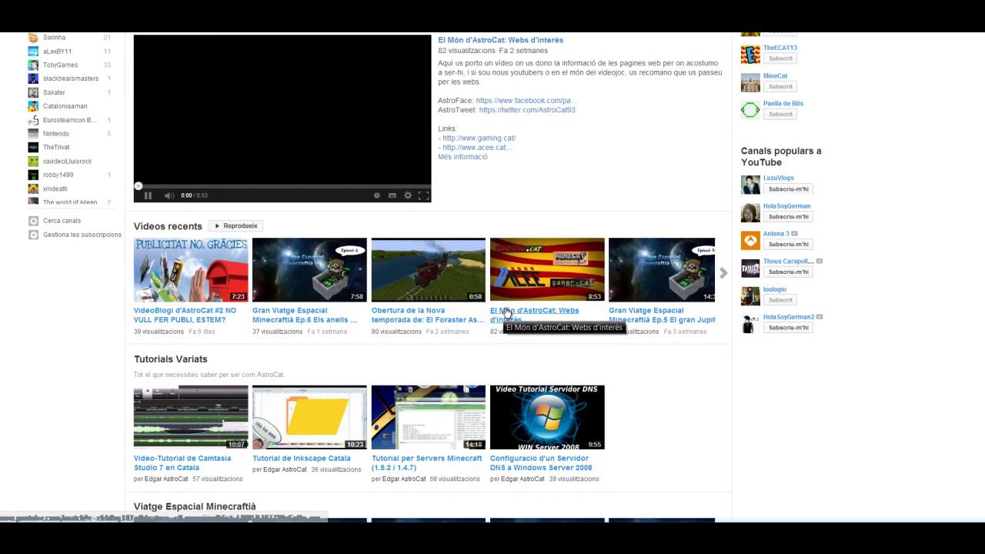
scroll(168, 314, "up", 2)
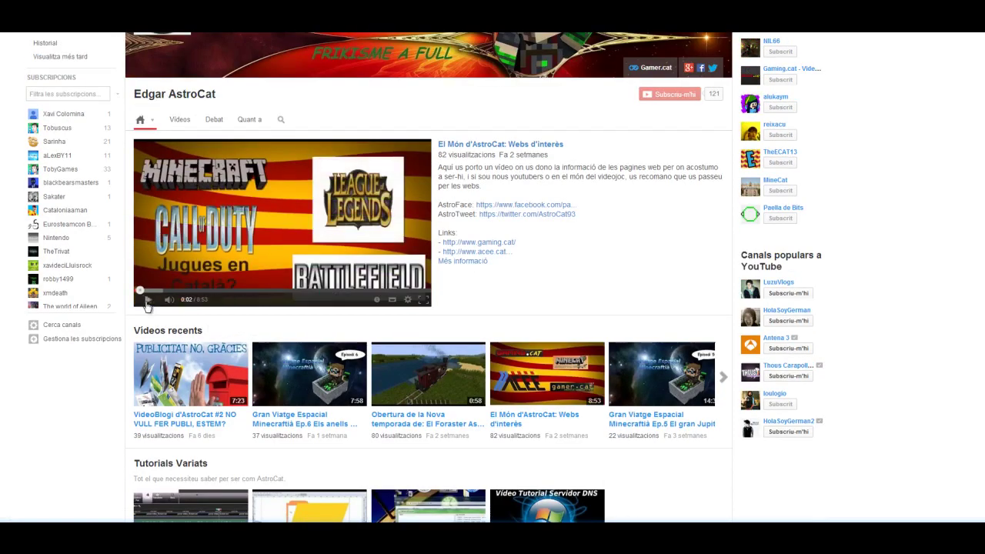
scroll(556, 336, "down", 3)
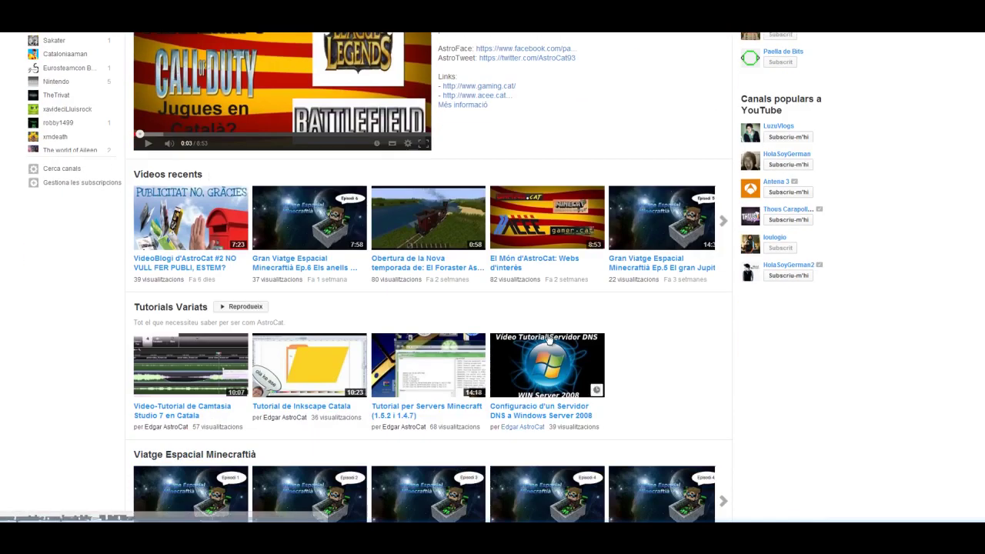
scroll(547, 338, "down", 2)
scroll(546, 338, "down", 1)
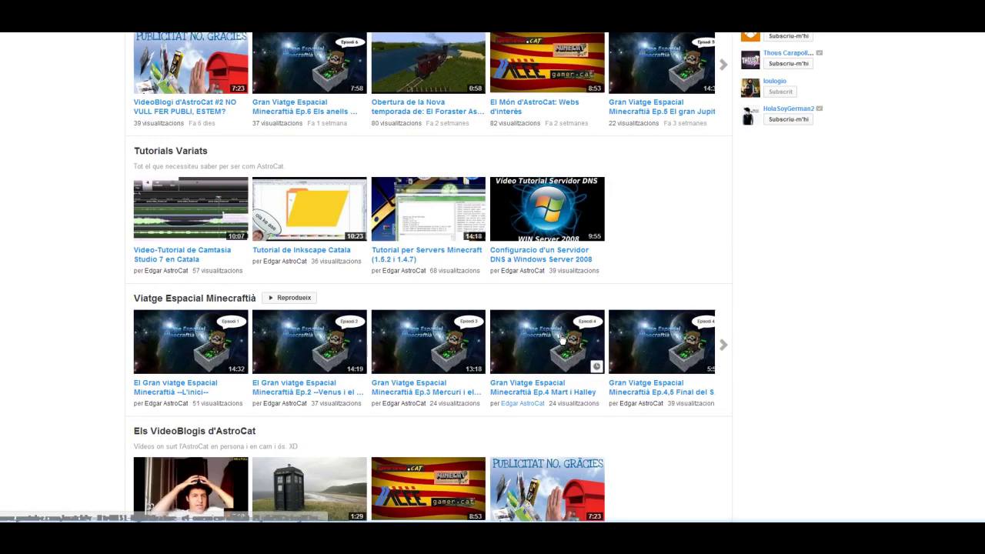
scroll(560, 339, "up", 6)
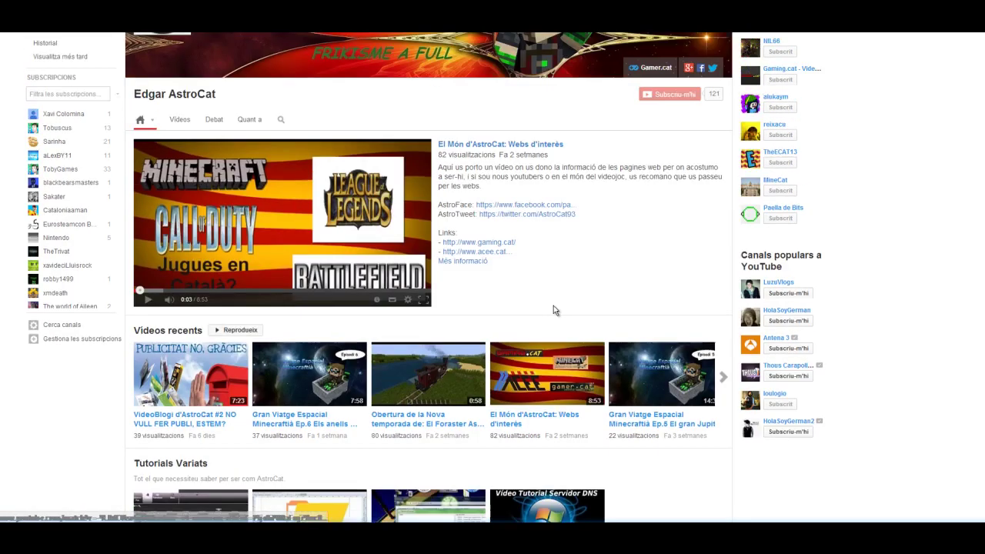
scroll(461, 255, "down", 8)
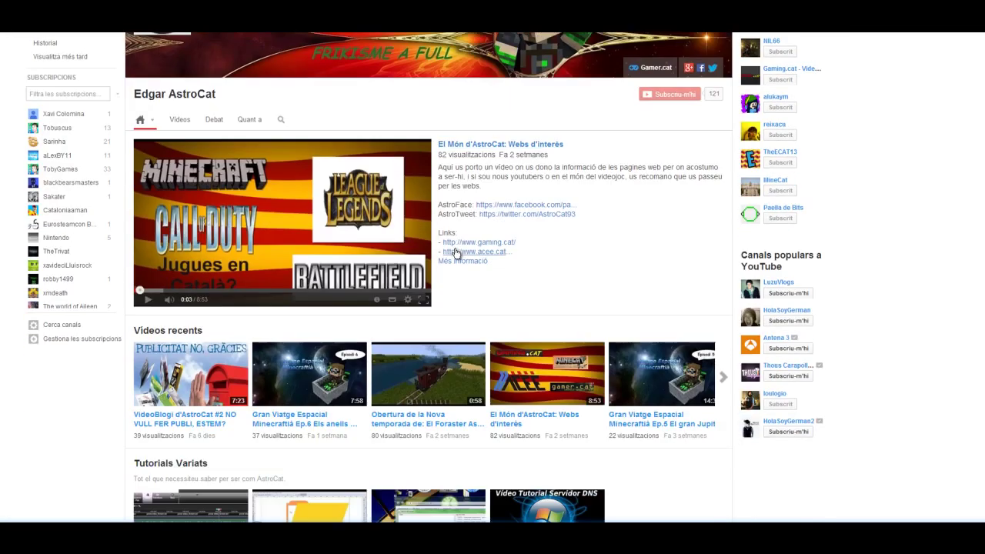
scroll(456, 258, "down", 8)
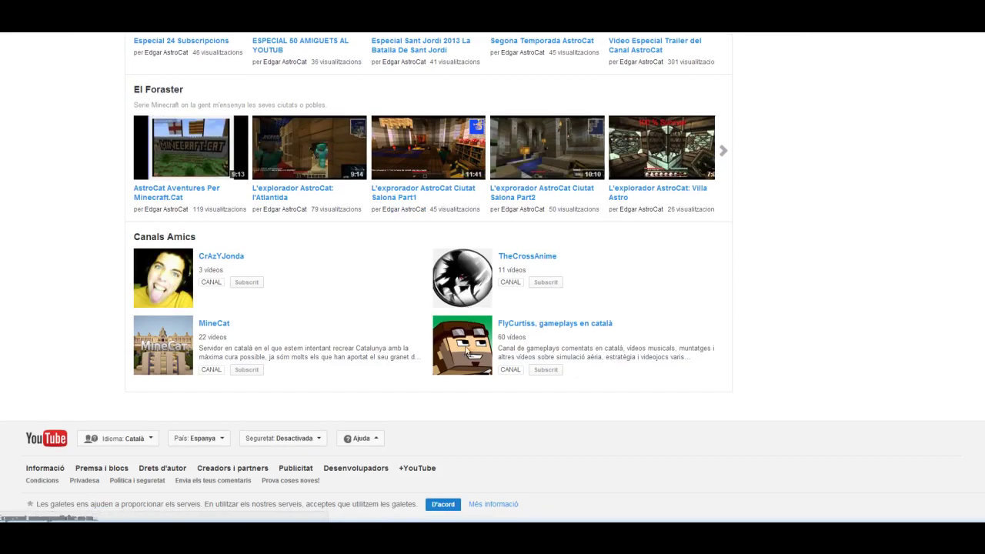
scroll(568, 382, "up", 5)
scroll(568, 383, "up", 10)
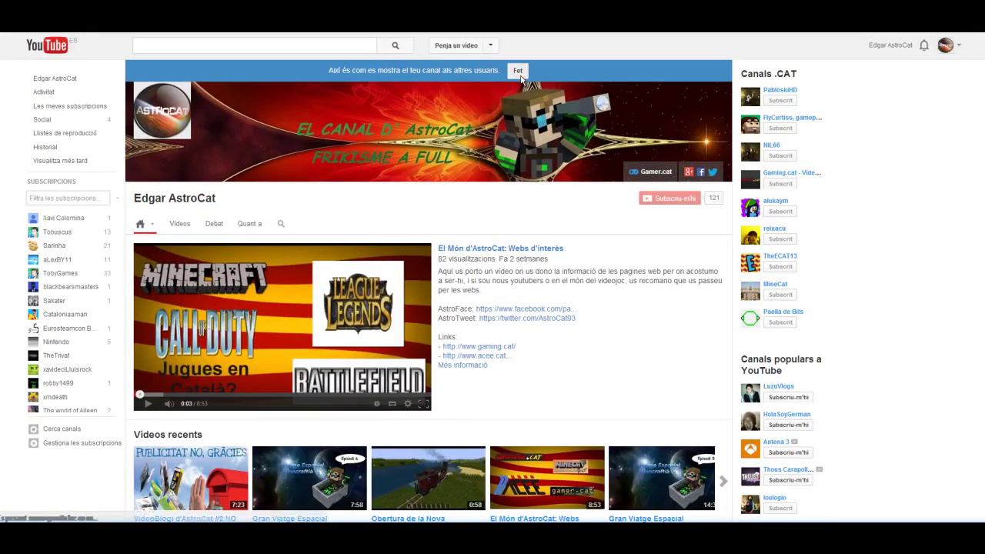
left_click(517, 71)
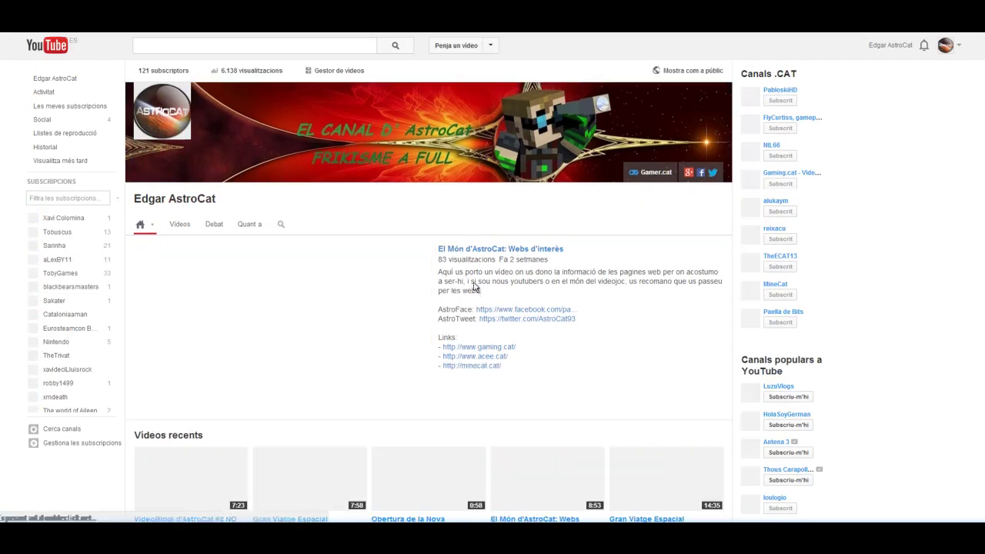
- Open the channel's analytics overview, examine its performance, top videos, demographics and discovery sections, and open the Guanys estimats report
scroll(365, 235, "down", 3)
scroll(461, 230, "up", 1)
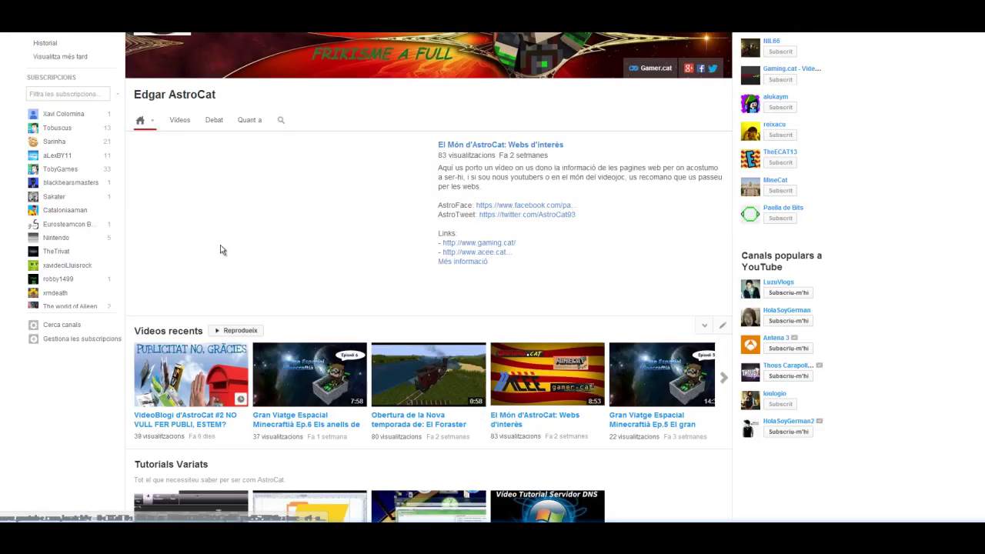
scroll(193, 323, "up", 2)
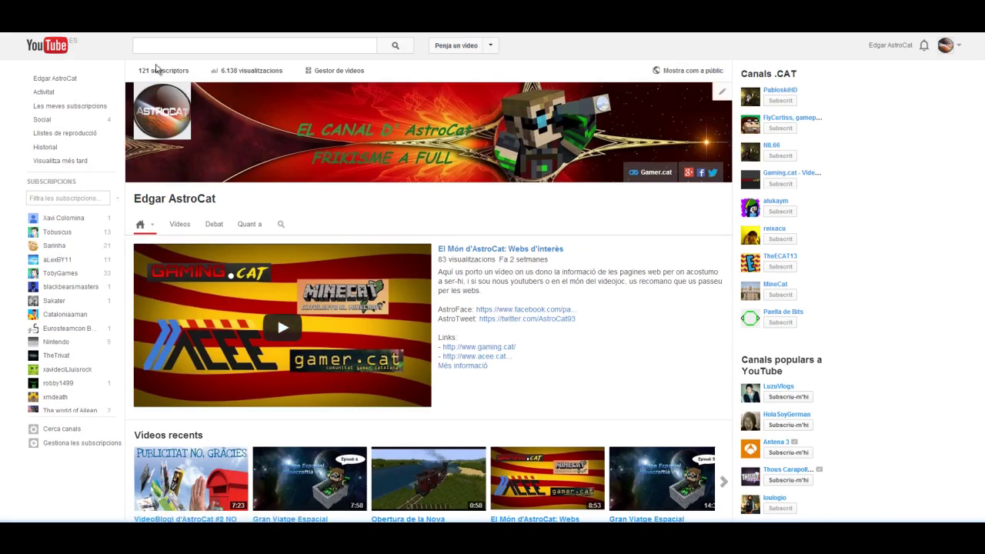
left_click(234, 74)
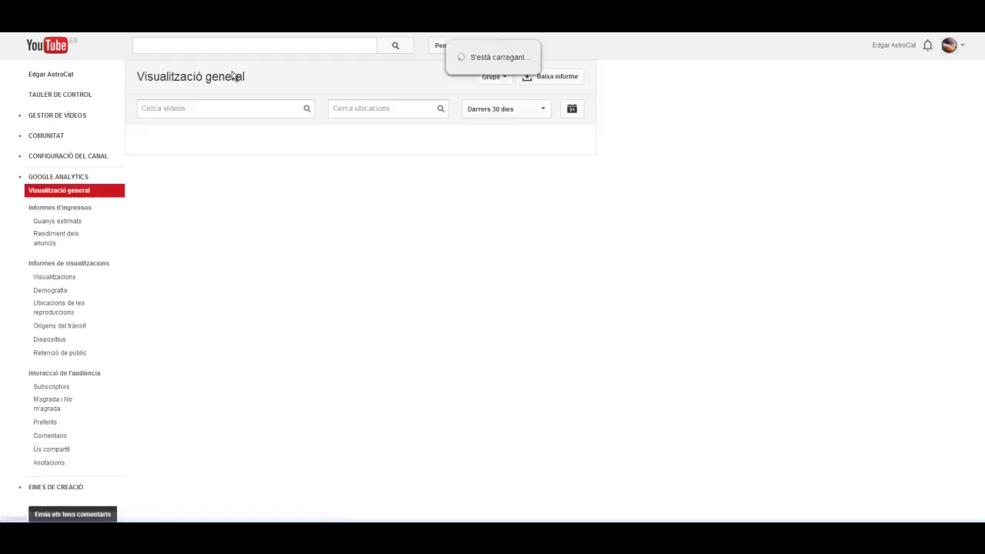
scroll(133, 94, "down", 2)
scroll(329, 129, "down", 1)
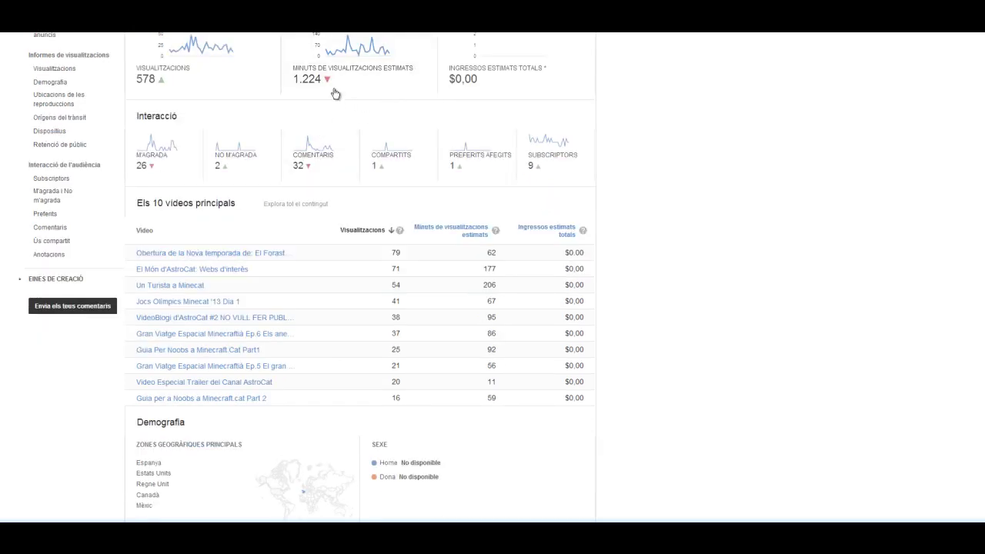
scroll(369, 189, "down", 2)
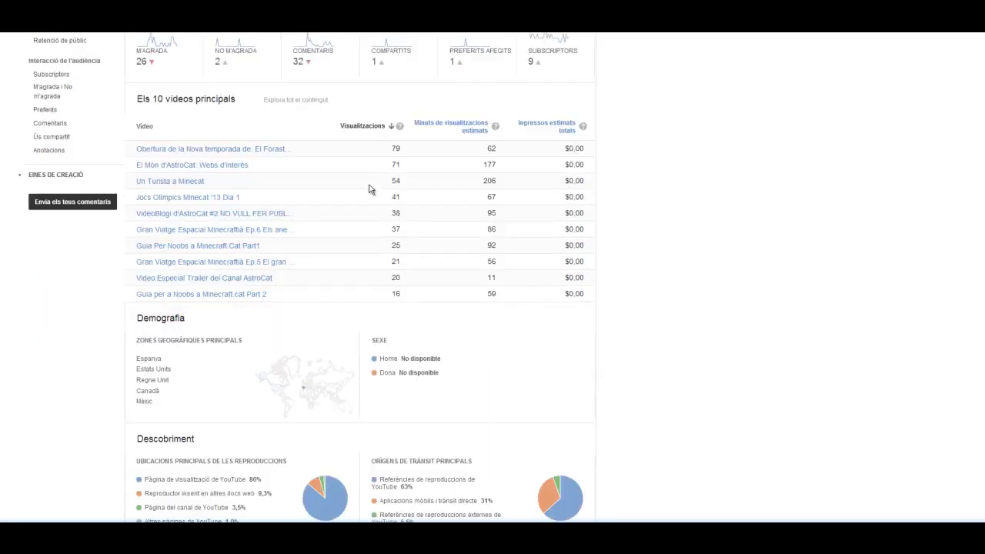
scroll(275, 279, "down", 3)
scroll(283, 226, "up", 2)
scroll(285, 223, "down", 2)
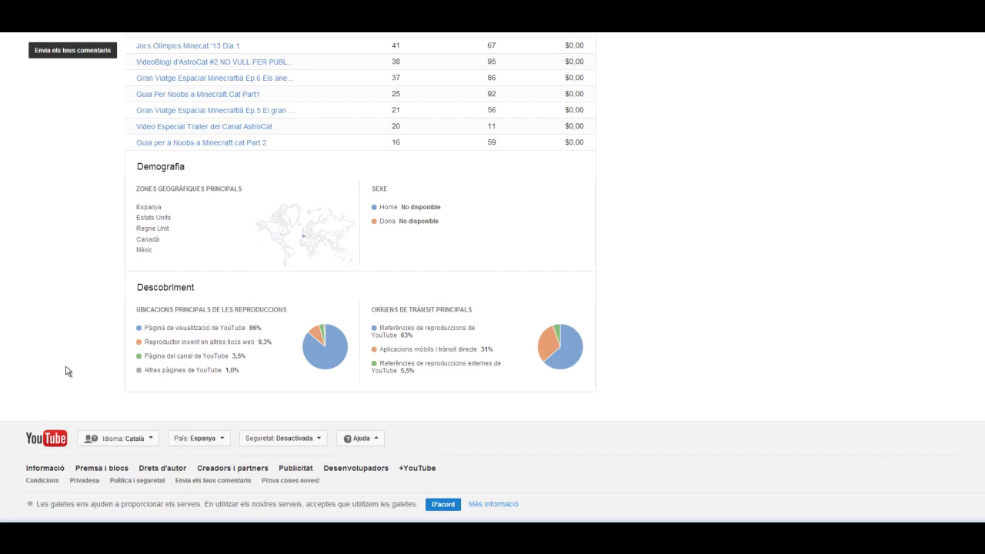
scroll(80, 354, "up", 6)
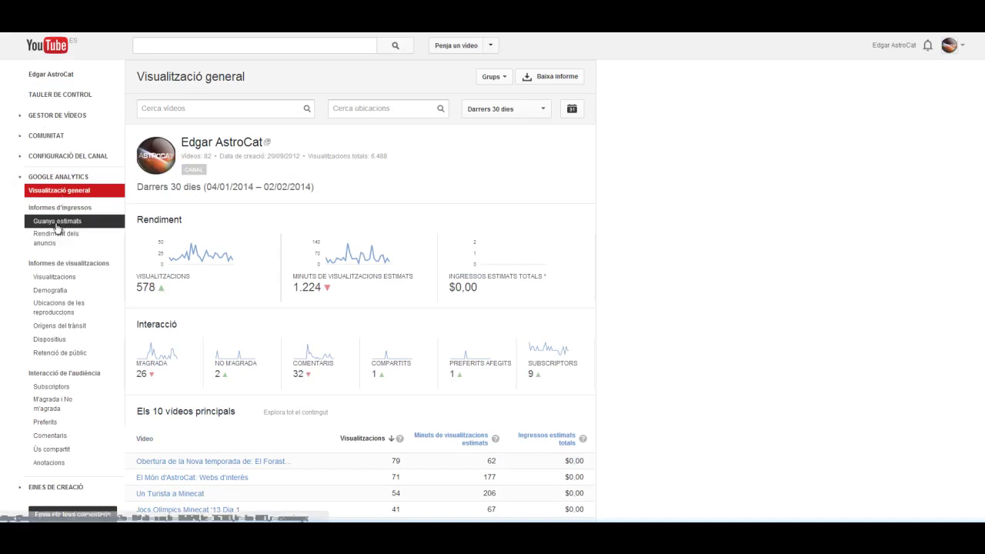
left_click(58, 225)
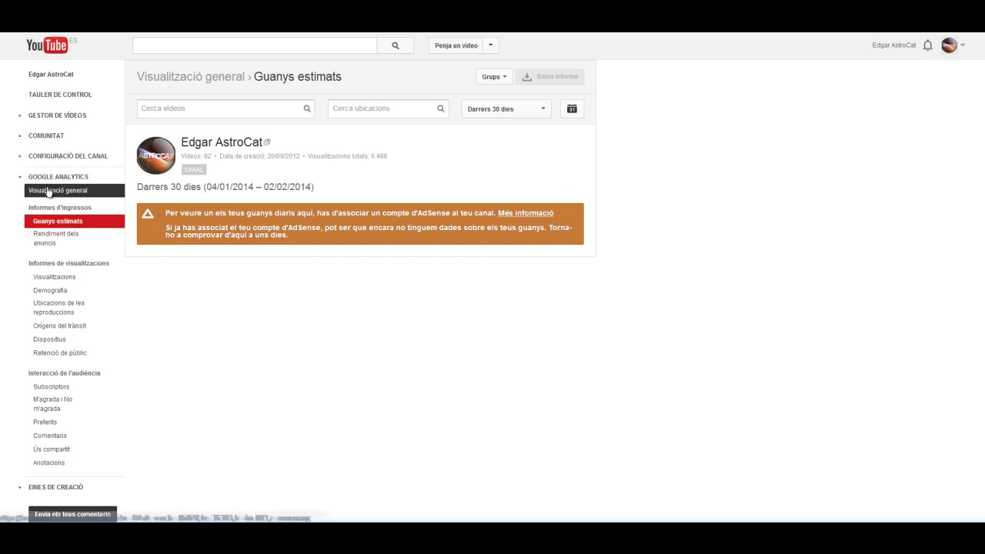
- Open the channel settings' Funcions page and examine the account status and the list of available functions
left_click(46, 156)
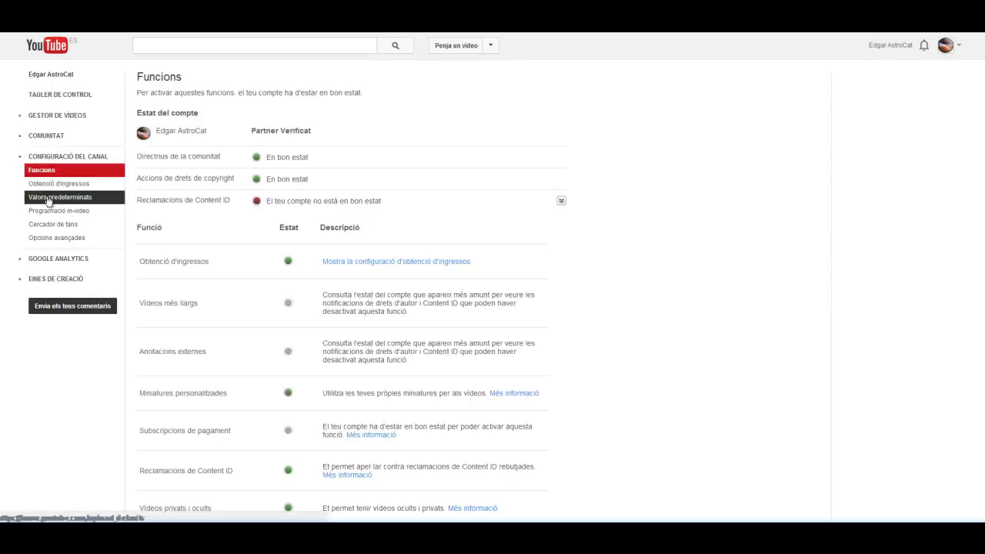
scroll(59, 123, "down", 2)
scroll(64, 157, "up", 1)
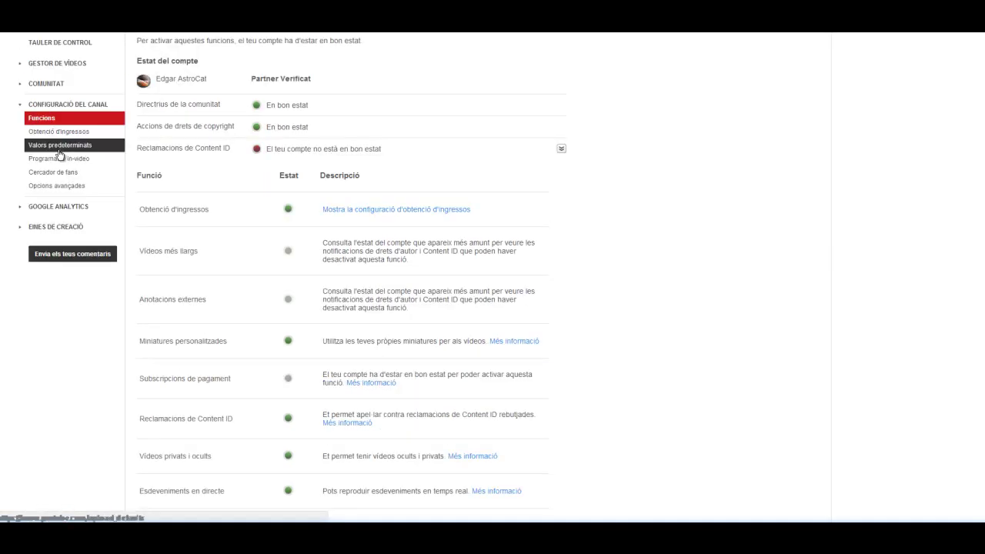
scroll(59, 188, "up", 1)
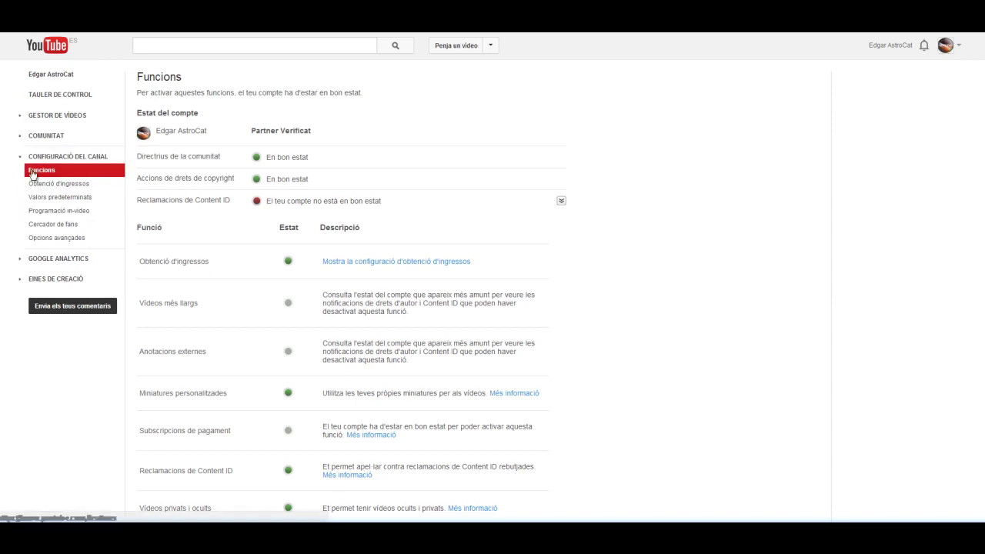
scroll(351, 181, "down", 4)
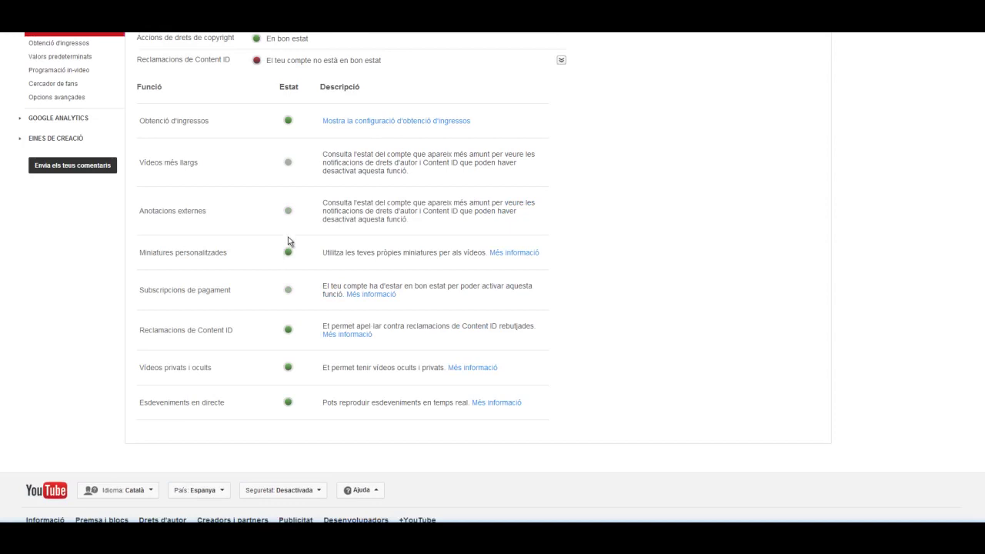
scroll(288, 241, "up", 3)
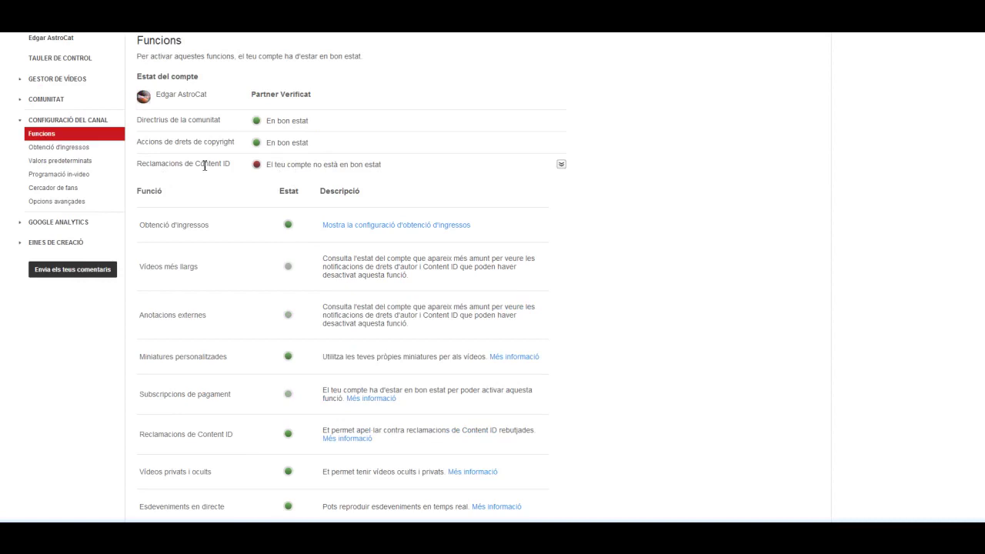
- Expand and collapse the Reclamacions de Content ID details, and review the remaining functions and their descriptions
left_click(561, 165)
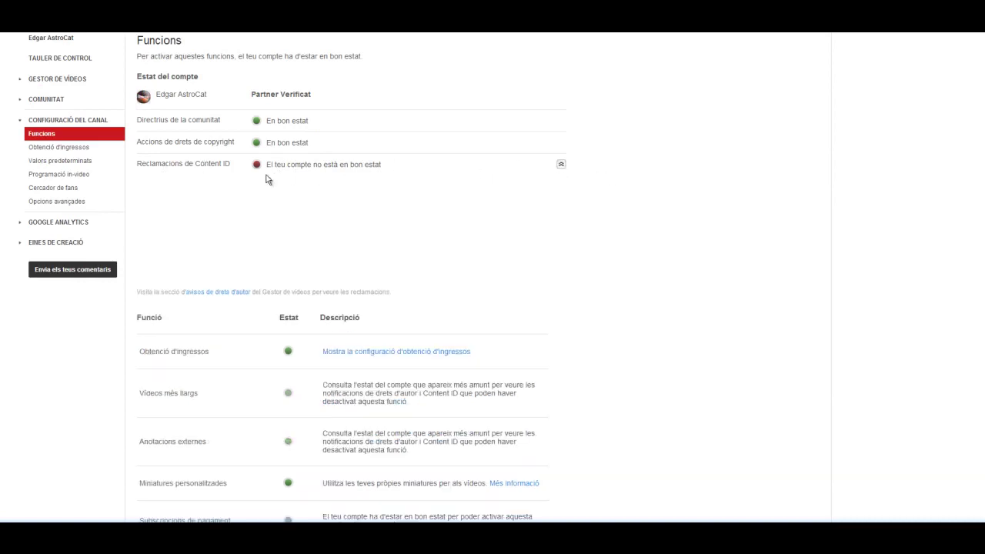
left_click(561, 165)
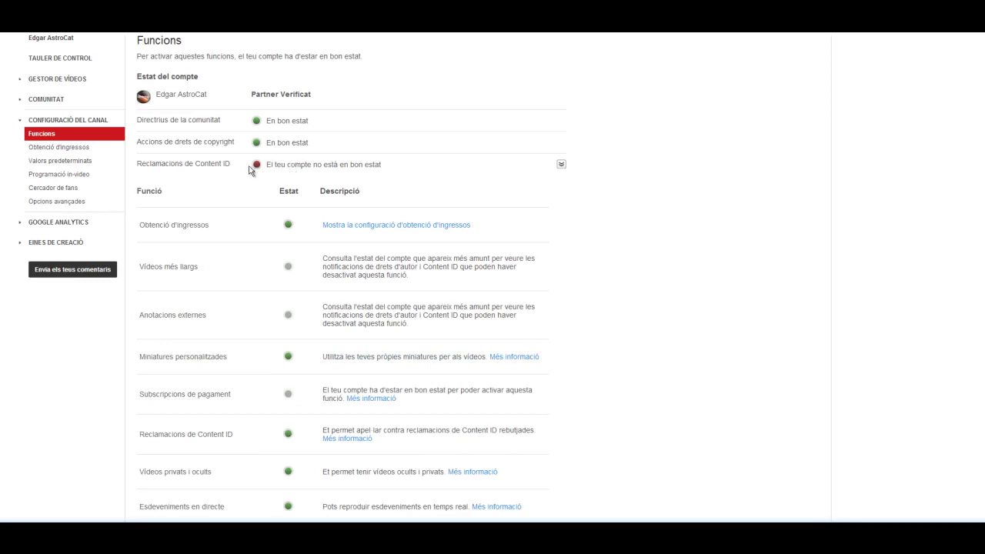
scroll(262, 189, "down", 1)
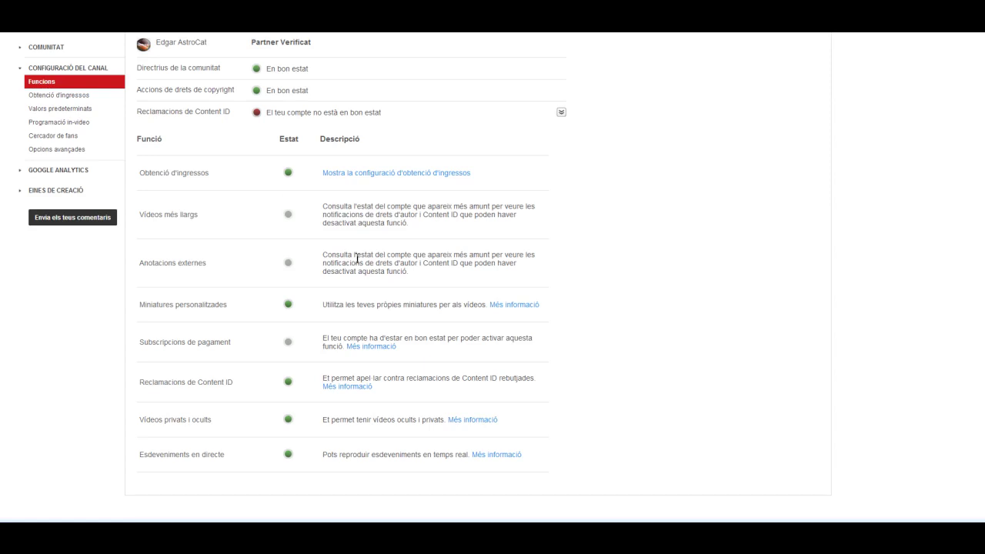
scroll(357, 259, "down", 3)
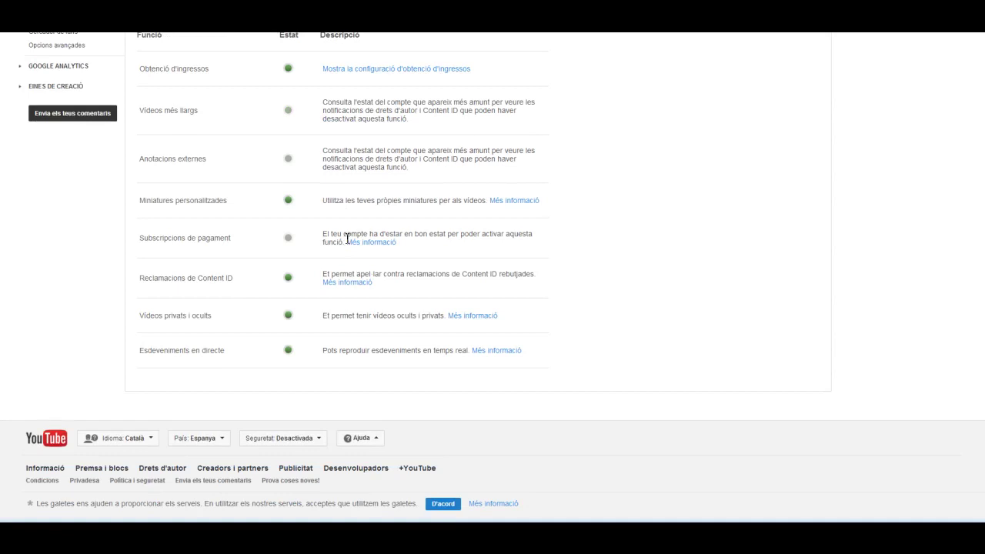
scroll(346, 238, "up", 3)
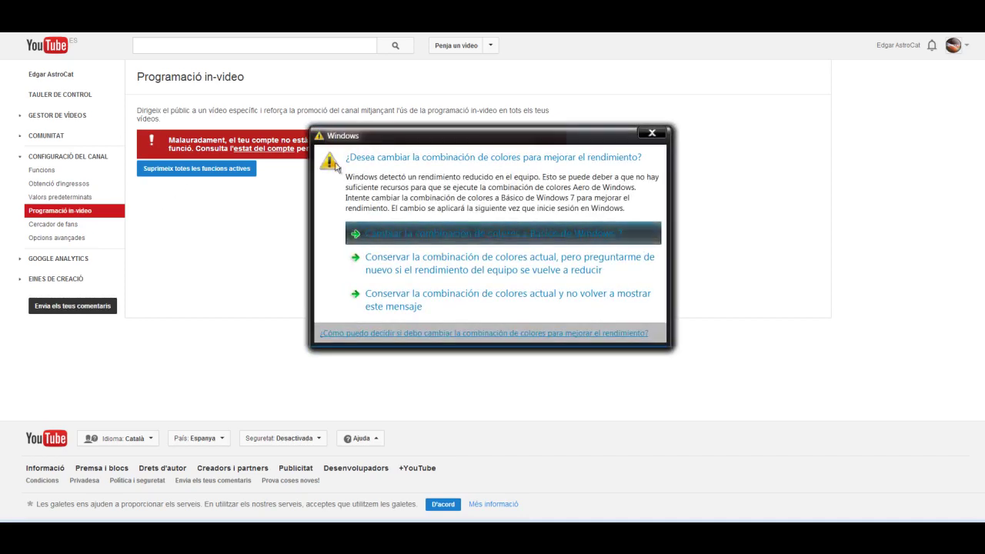
- Keep the current Windows colour scheme with the ask-again option, and open the Tauler de control to look over its widgets
left_click(359, 260)
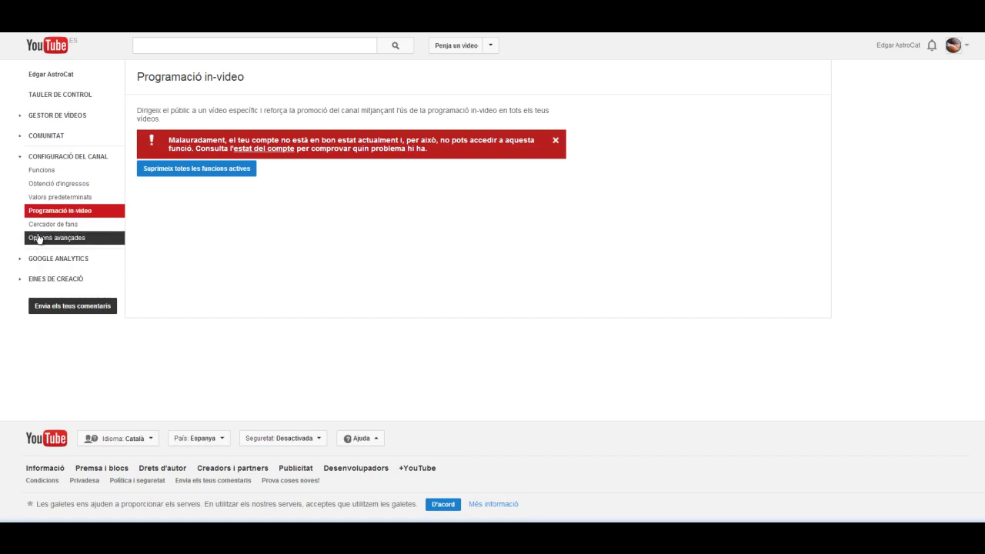
left_click(56, 96)
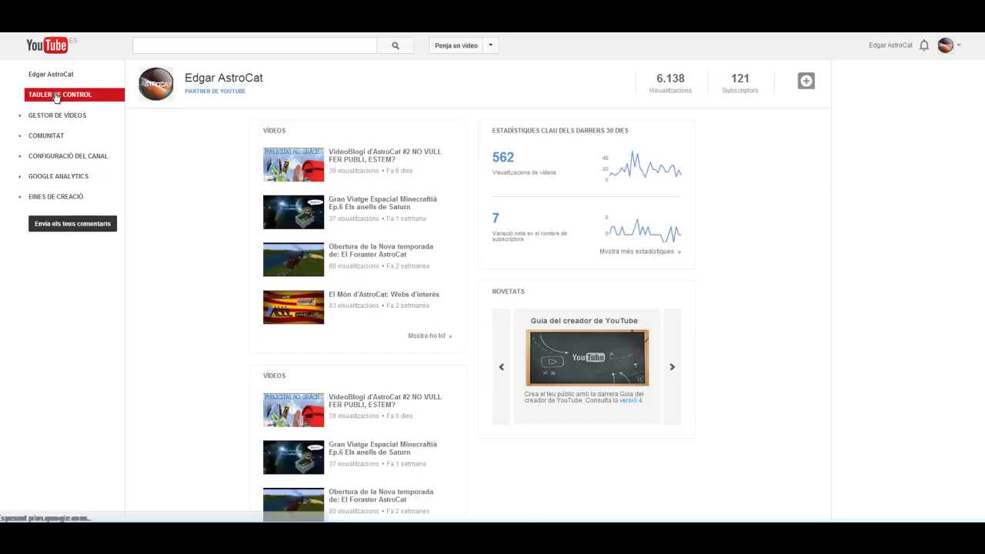
scroll(482, 217, "down", 6)
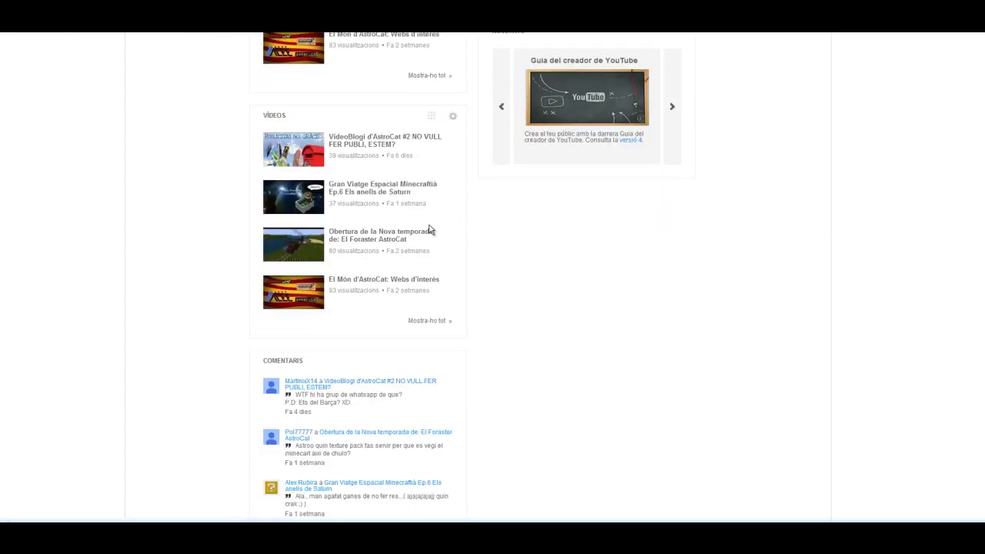
- Return from the dashboard to the channel's home page and review its trailer, Vídeos recents, Tutorials Variats and Viatge Espacial Minecraftià sections
scroll(68, 196, "up", 6)
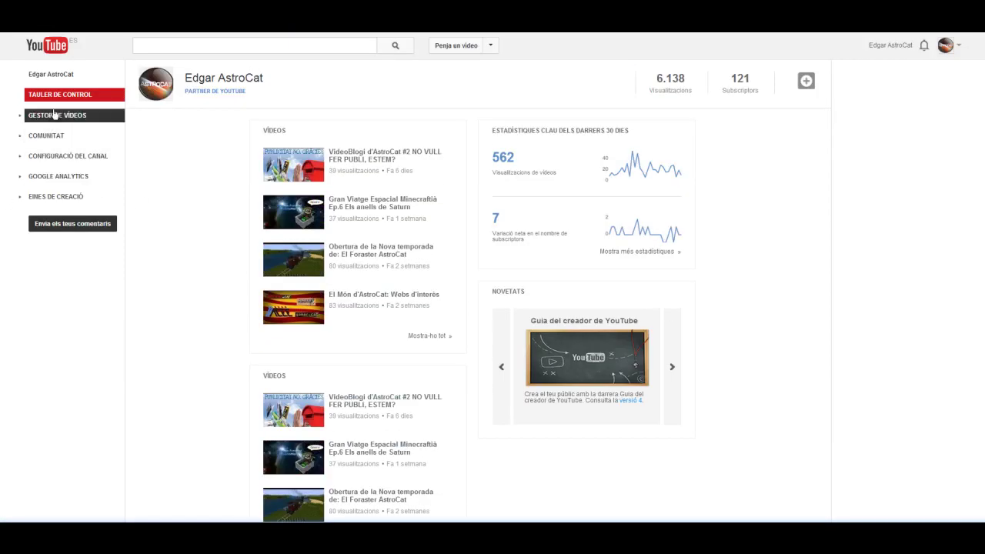
mouse_move(328, 220)
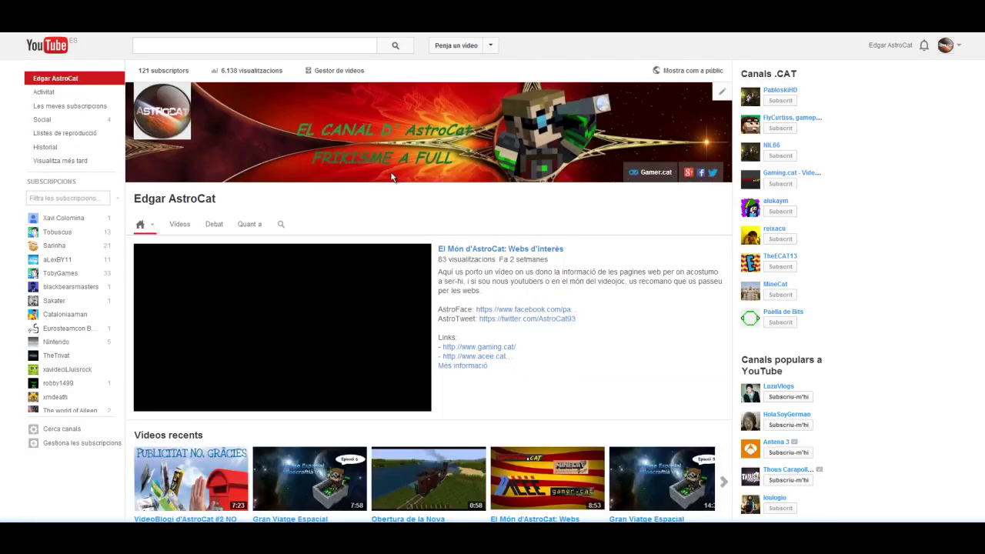
scroll(473, 280, "down", 2)
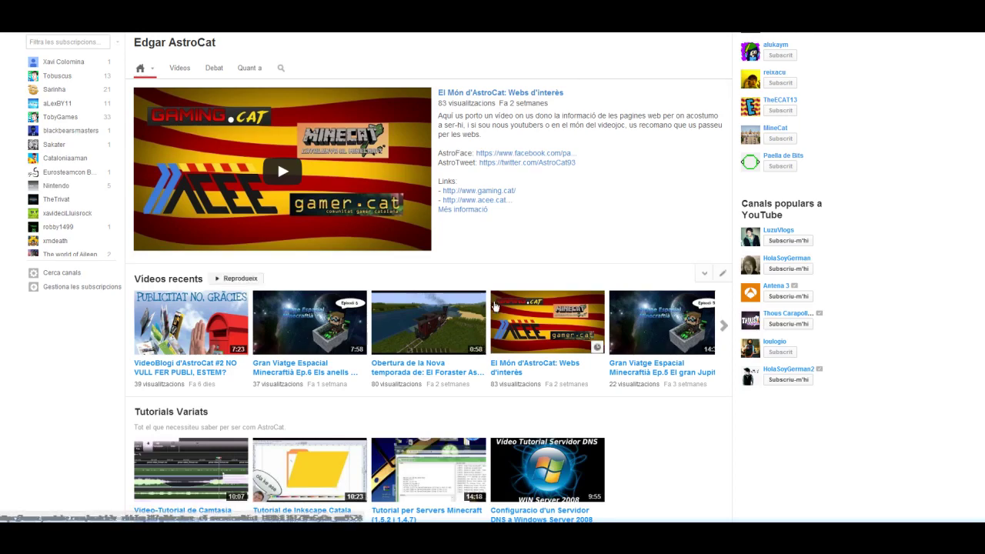
scroll(500, 319, "down", 3)
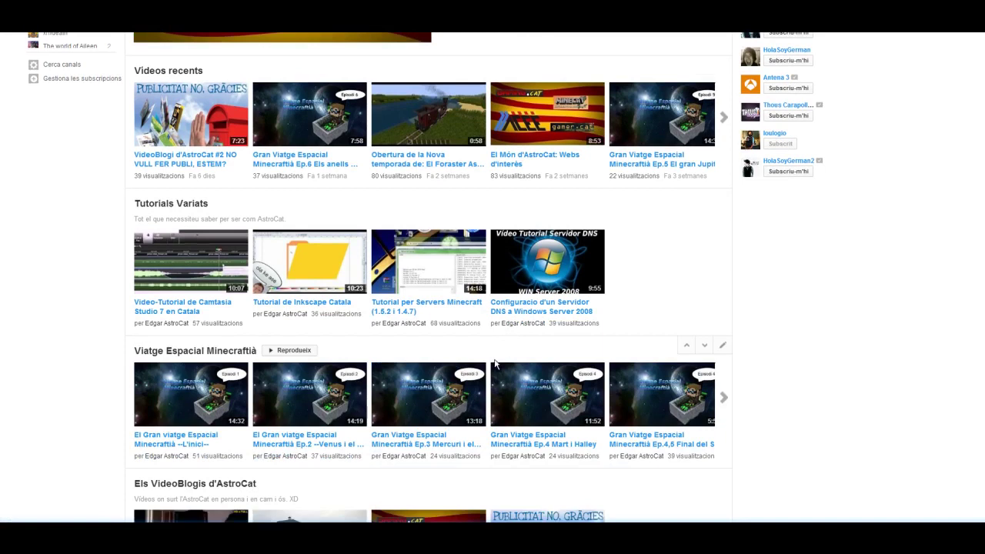
scroll(495, 362, "up", 3)
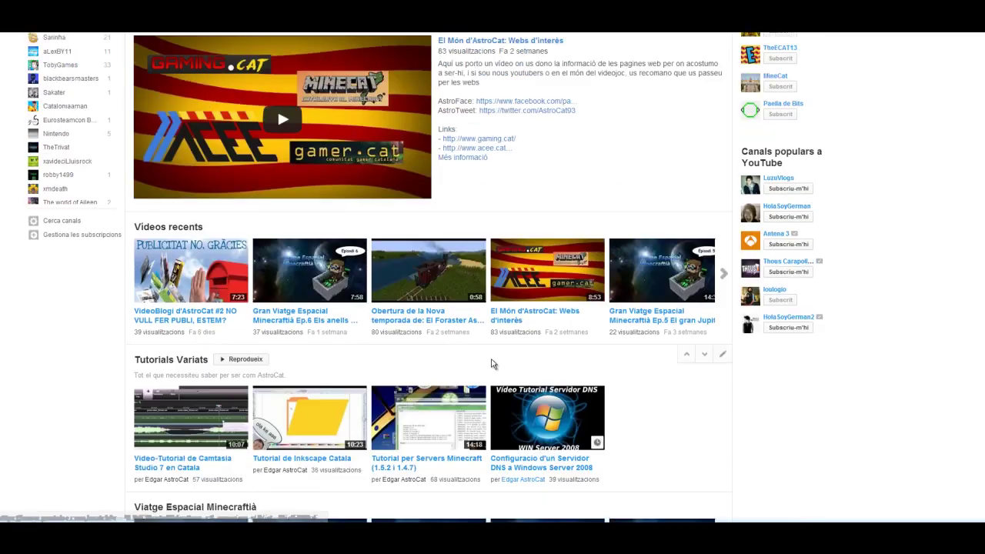
scroll(501, 346, "up", 1)
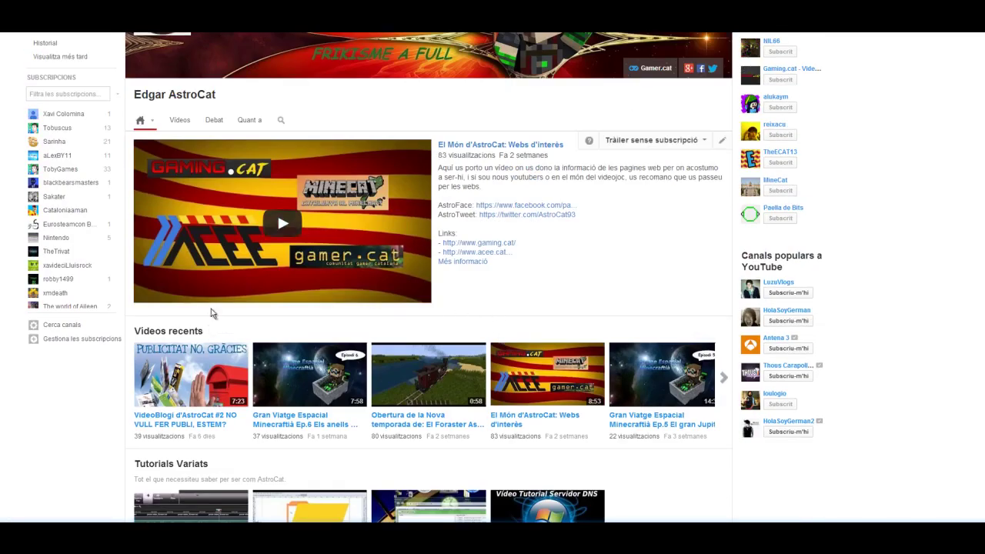
scroll(366, 300, "down", 6)
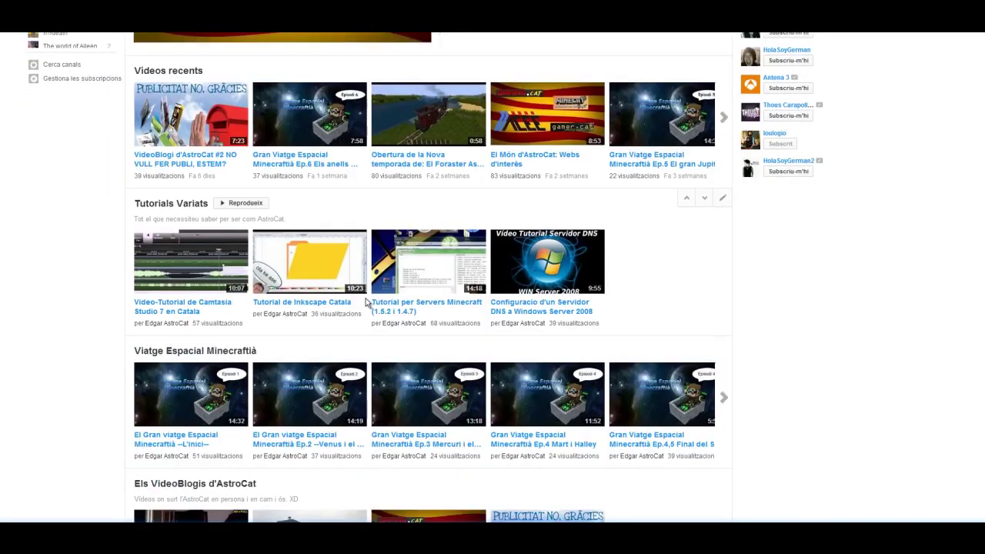